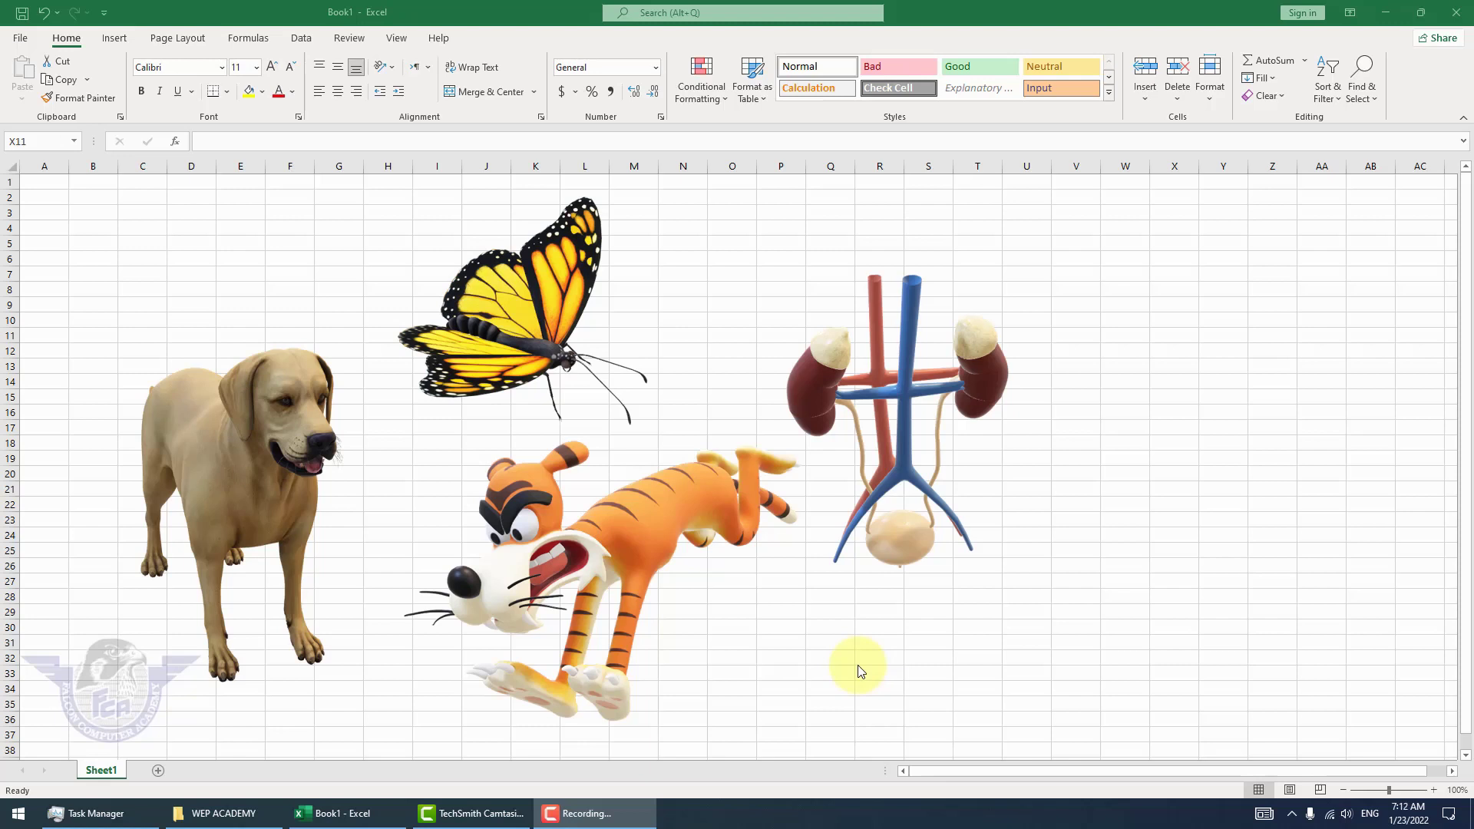
Turn the dog model to face forward, then tilt the butterfly above the tiger to a new angle
click(286, 447)
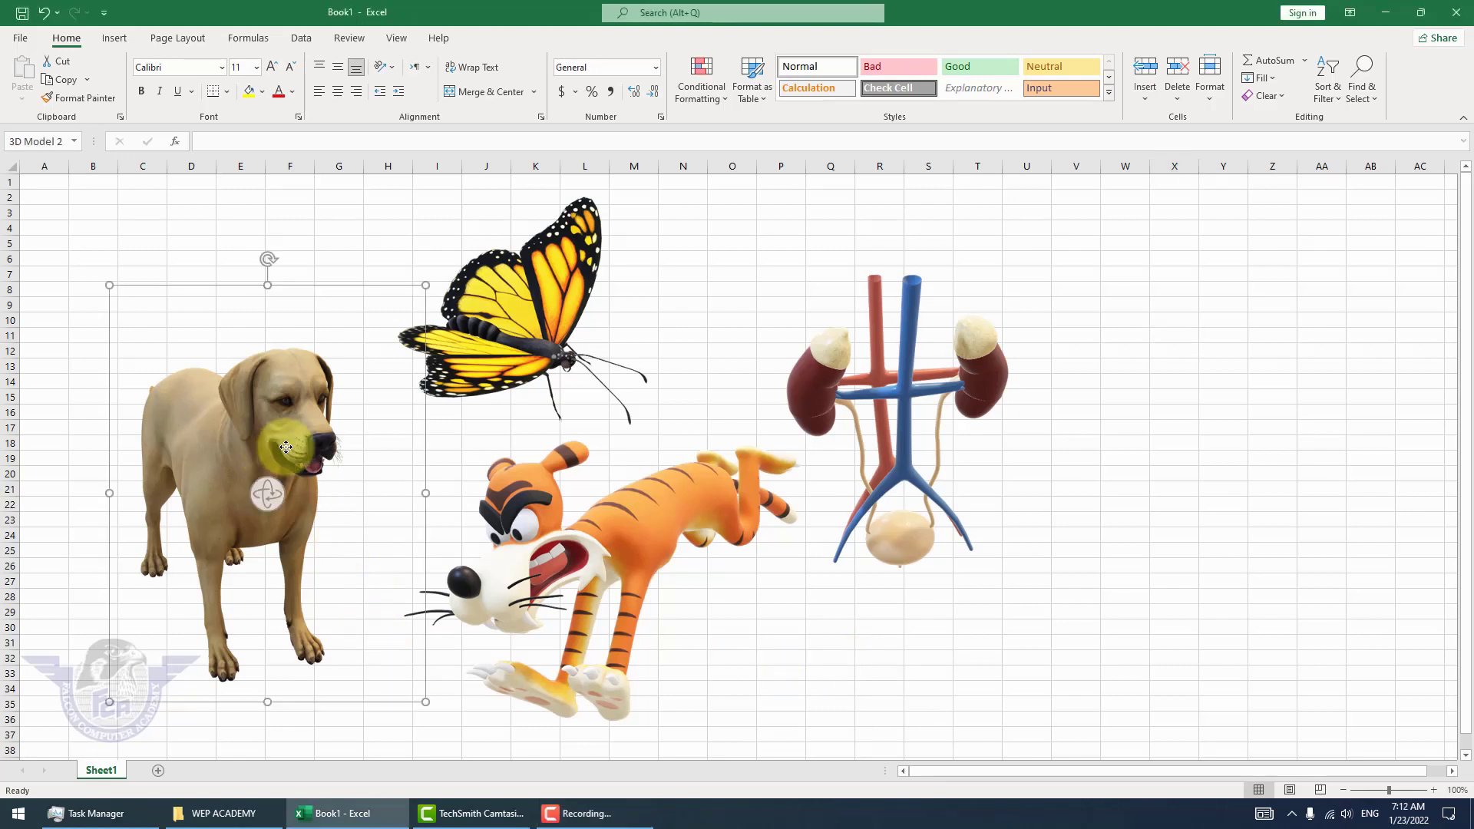
click(267, 493)
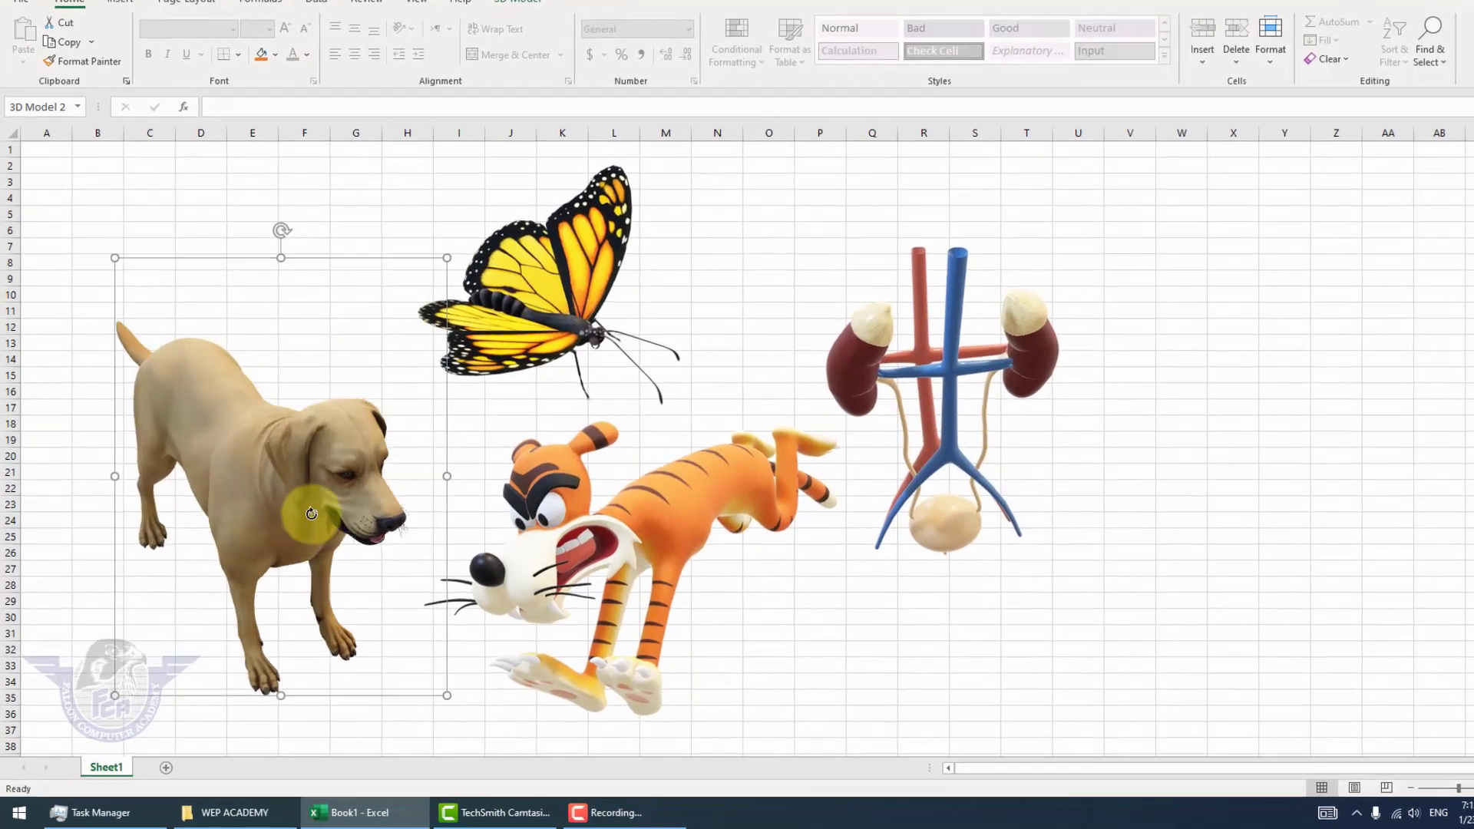
drag(267, 493, 144, 498)
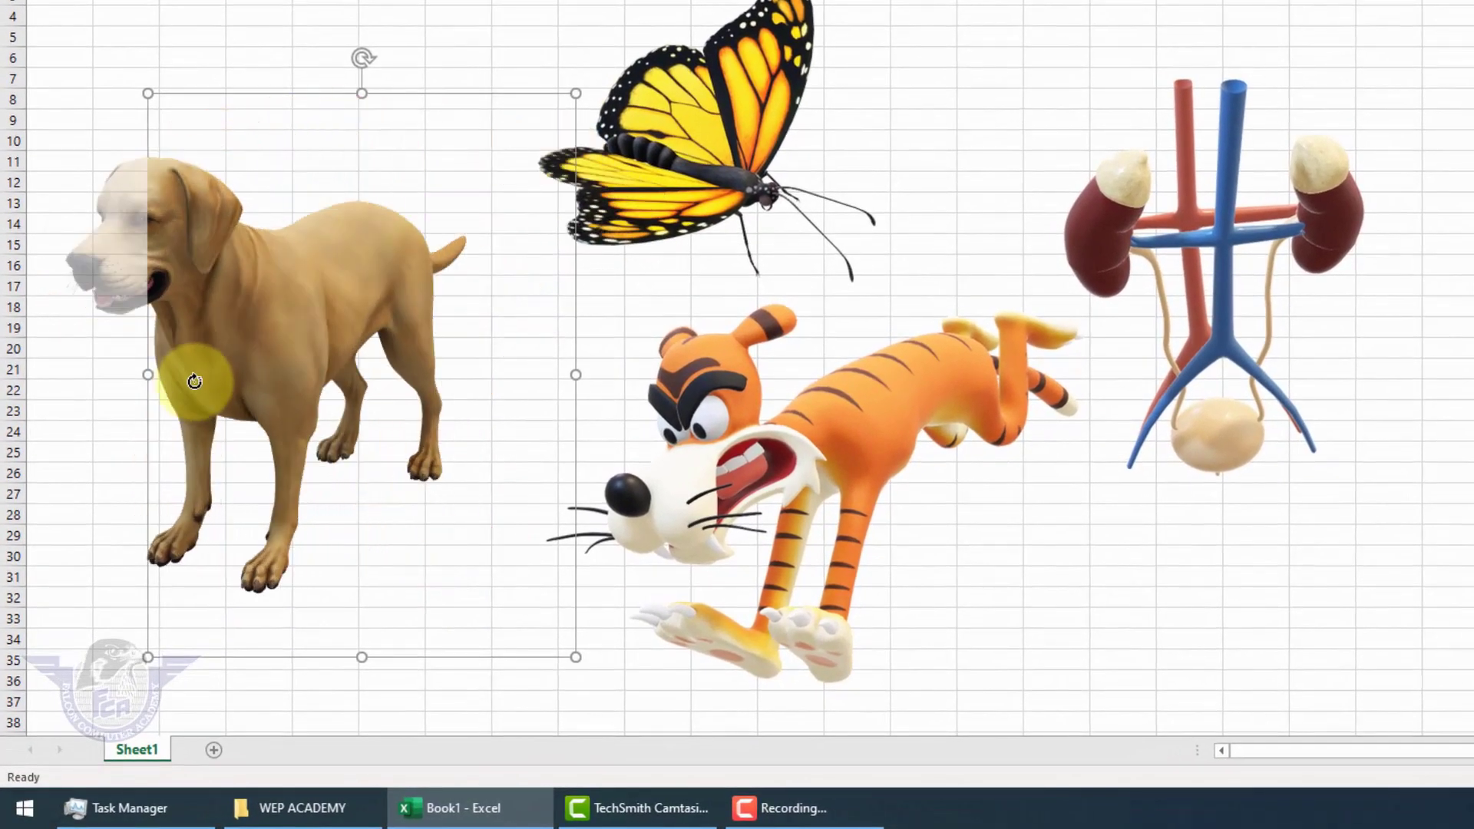
mouse_move(195, 381)
mouse_down()
mouse_move(264, 428)
mouse_move(302, 566)
mouse_move(435, 543)
mouse_move(574, 425)
mouse_move(615, 287)
mouse_move(559, 148)
mouse_move(484, 46)
mouse_move(312, 96)
mouse_move(315, 389)
mouse_up()
click(722, 173)
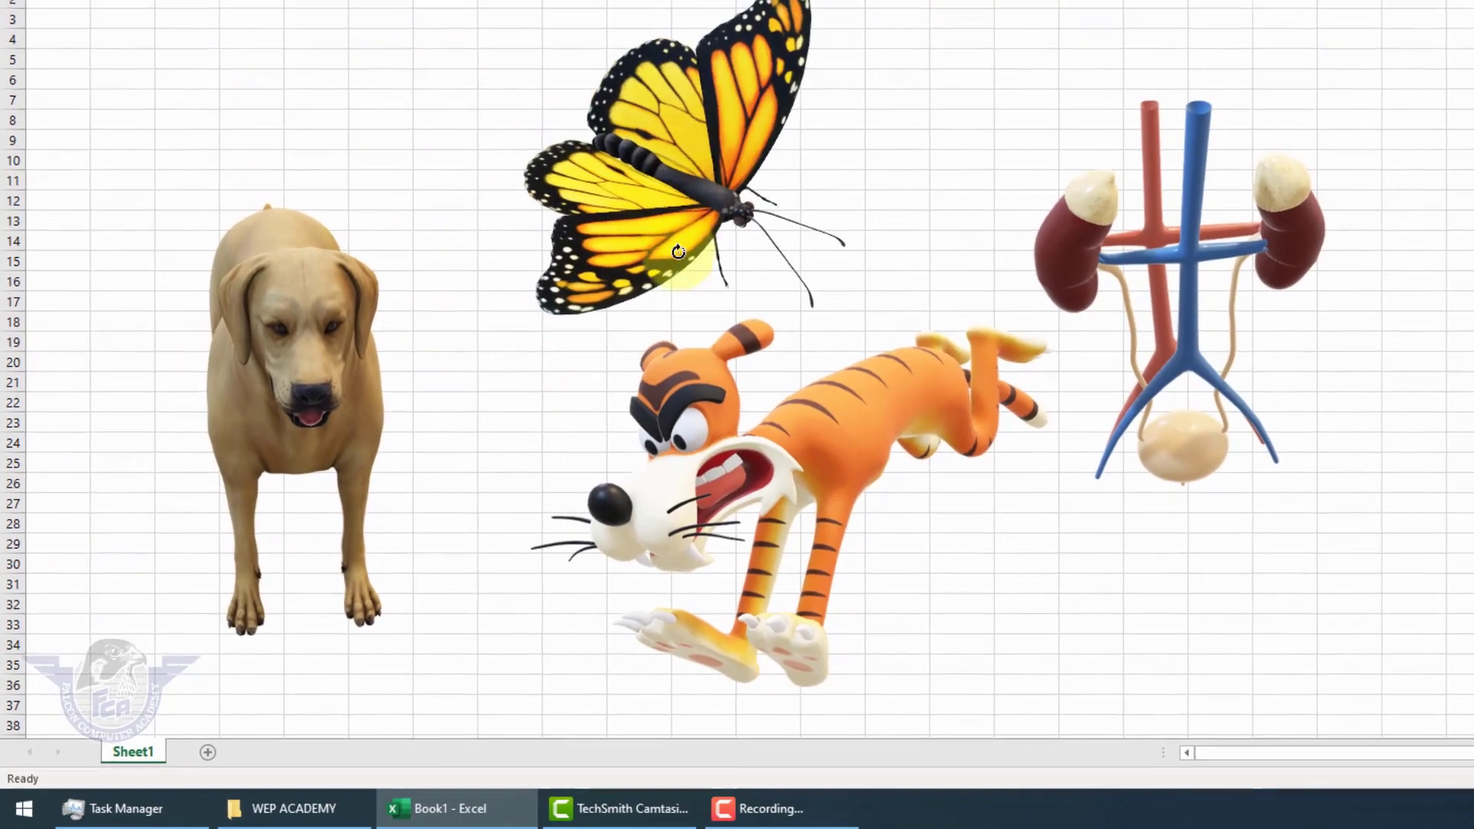
mouse_move(725, 179)
mouse_down()
mouse_move(703, 61)
mouse_move(902, 72)
mouse_move(1020, 126)
mouse_move(988, 241)
mouse_move(690, 275)
mouse_move(444, 66)
mouse_move(345, 16)
mouse_move(149, 154)
mouse_move(191, 164)
mouse_move(307, 56)
mouse_move(171, 59)
mouse_move(228, 241)
mouse_move(369, 250)
mouse_move(675, 197)
mouse_up()
Spin the tiger into a stretched lunging pose, rotate the kidney model to a new angle, then deselect
click(848, 493)
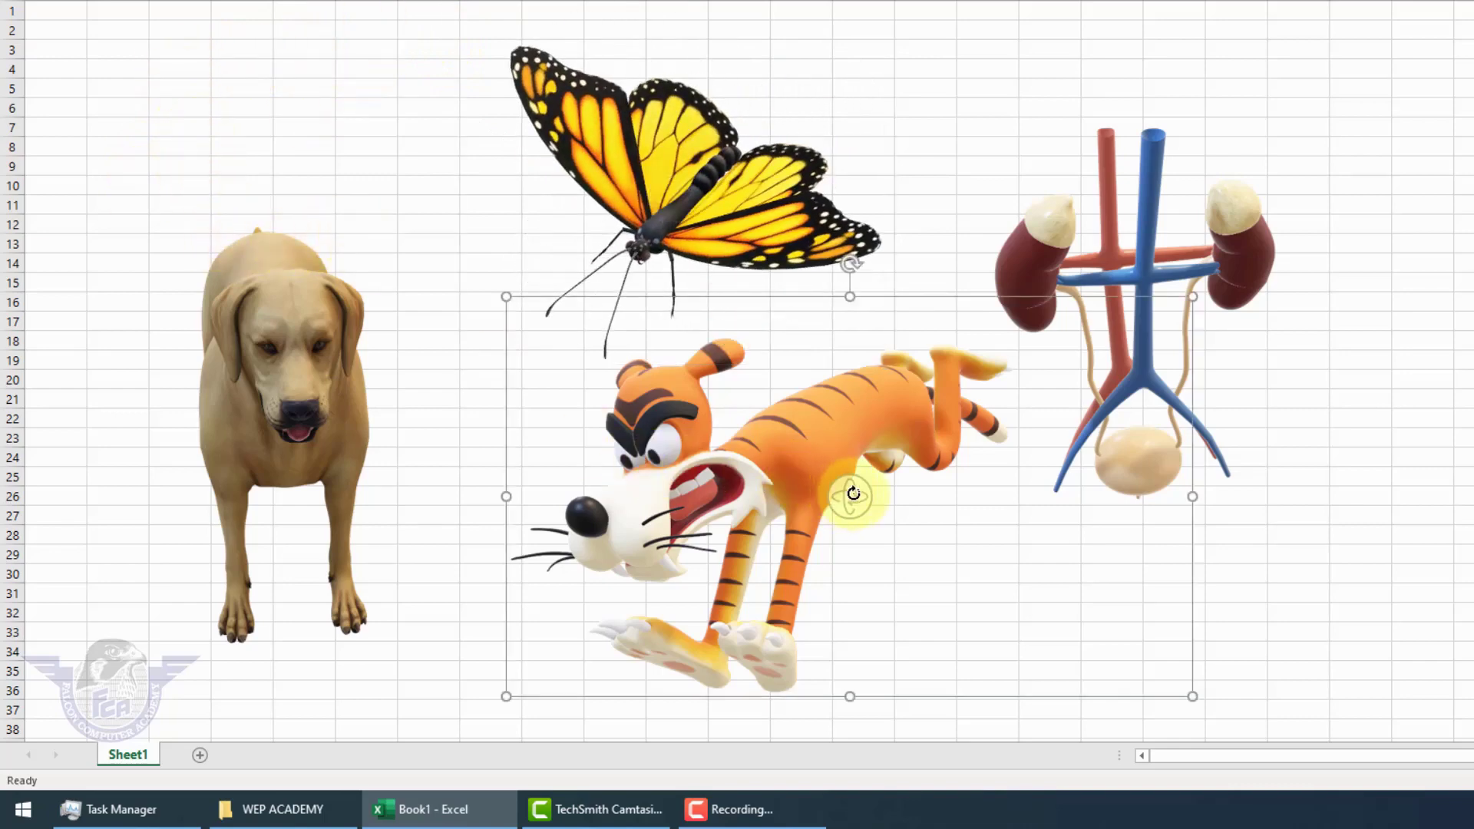
mouse_move(853, 494)
mouse_down()
mouse_move(1020, 388)
mouse_move(1030, 434)
mouse_move(899, 517)
mouse_move(701, 516)
mouse_move(661, 408)
mouse_move(662, 349)
mouse_move(642, 514)
mouse_move(682, 566)
mouse_move(1005, 395)
mouse_up()
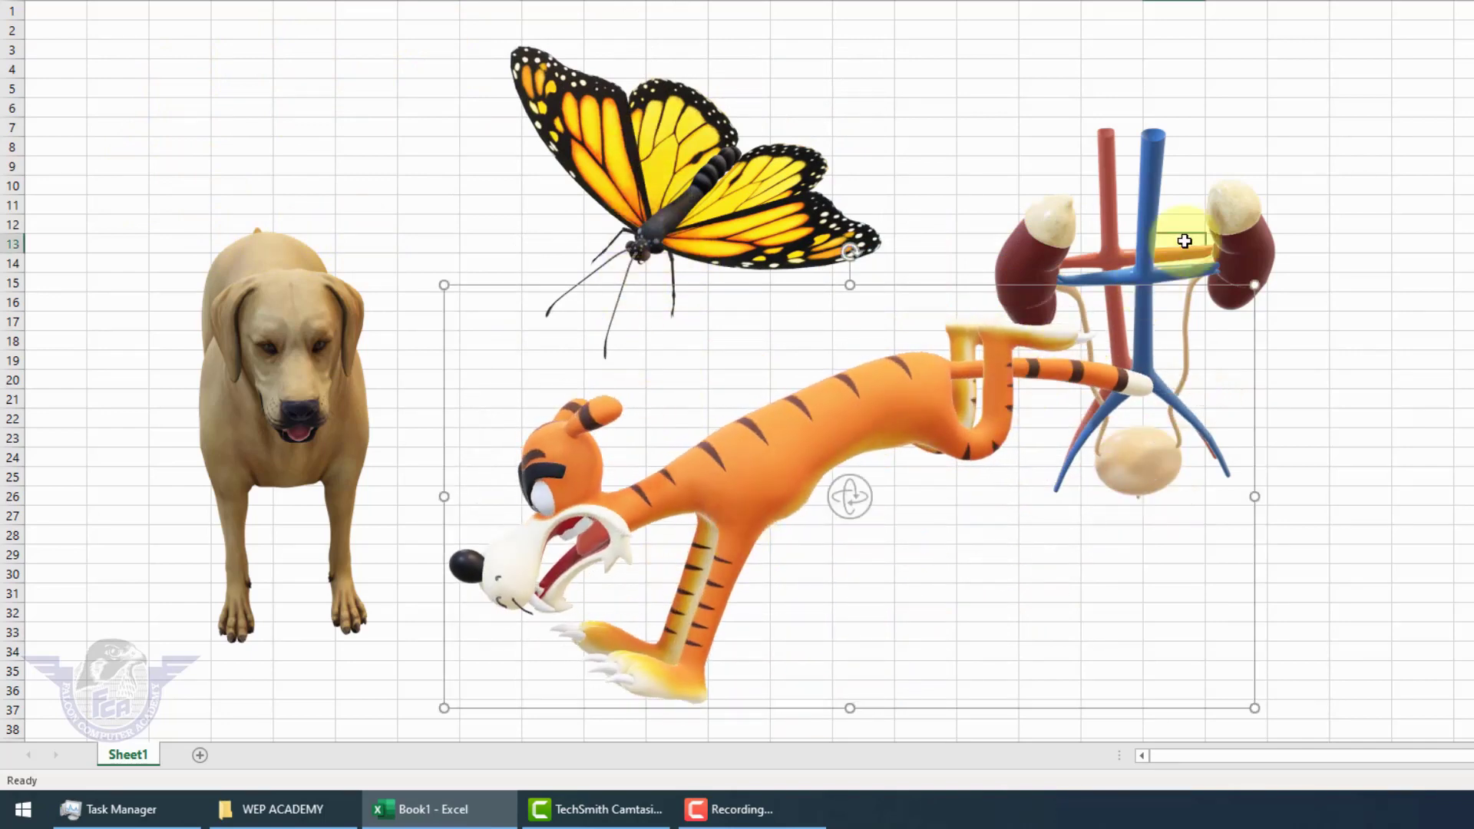
click(1148, 232)
mouse_move(1136, 351)
mouse_down()
mouse_move(1303, 257)
mouse_move(938, 290)
mouse_move(1076, 282)
mouse_move(1136, 243)
mouse_move(1234, 253)
mouse_up()
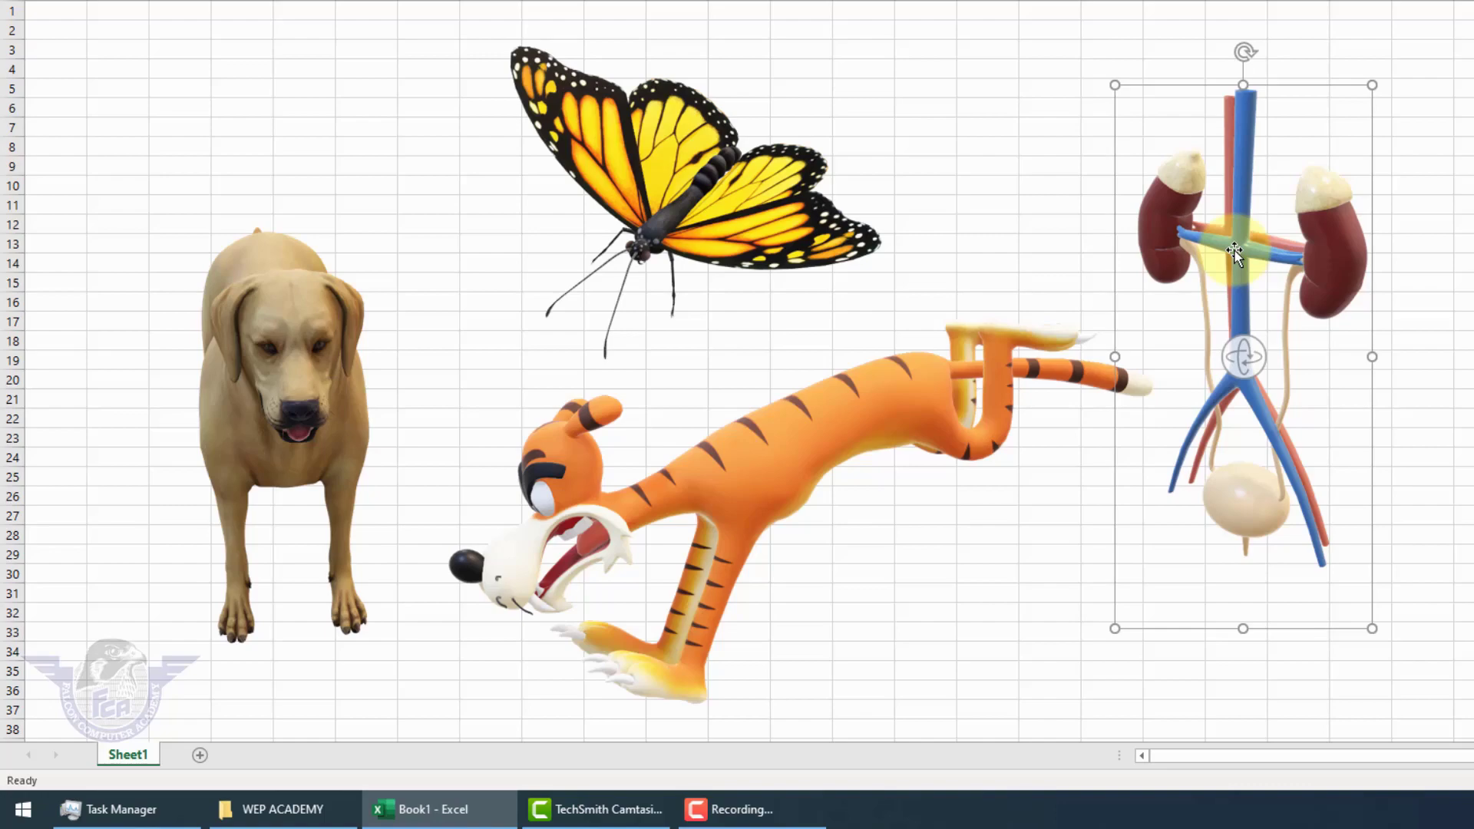
key(Escape)
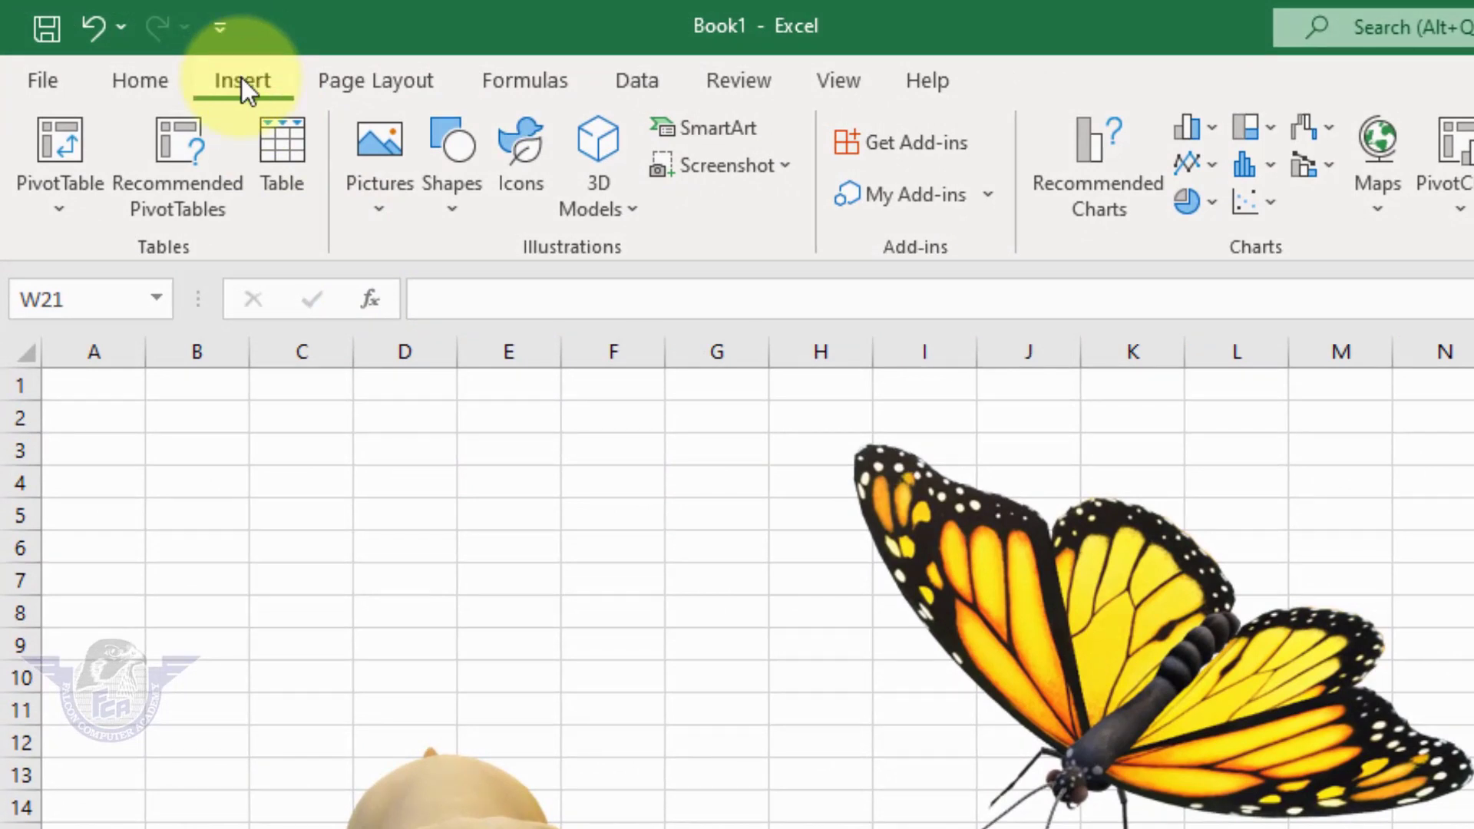
Add a blank sheet and open the Stock 3D Models library from Insert > 3D Models
click(631, 210)
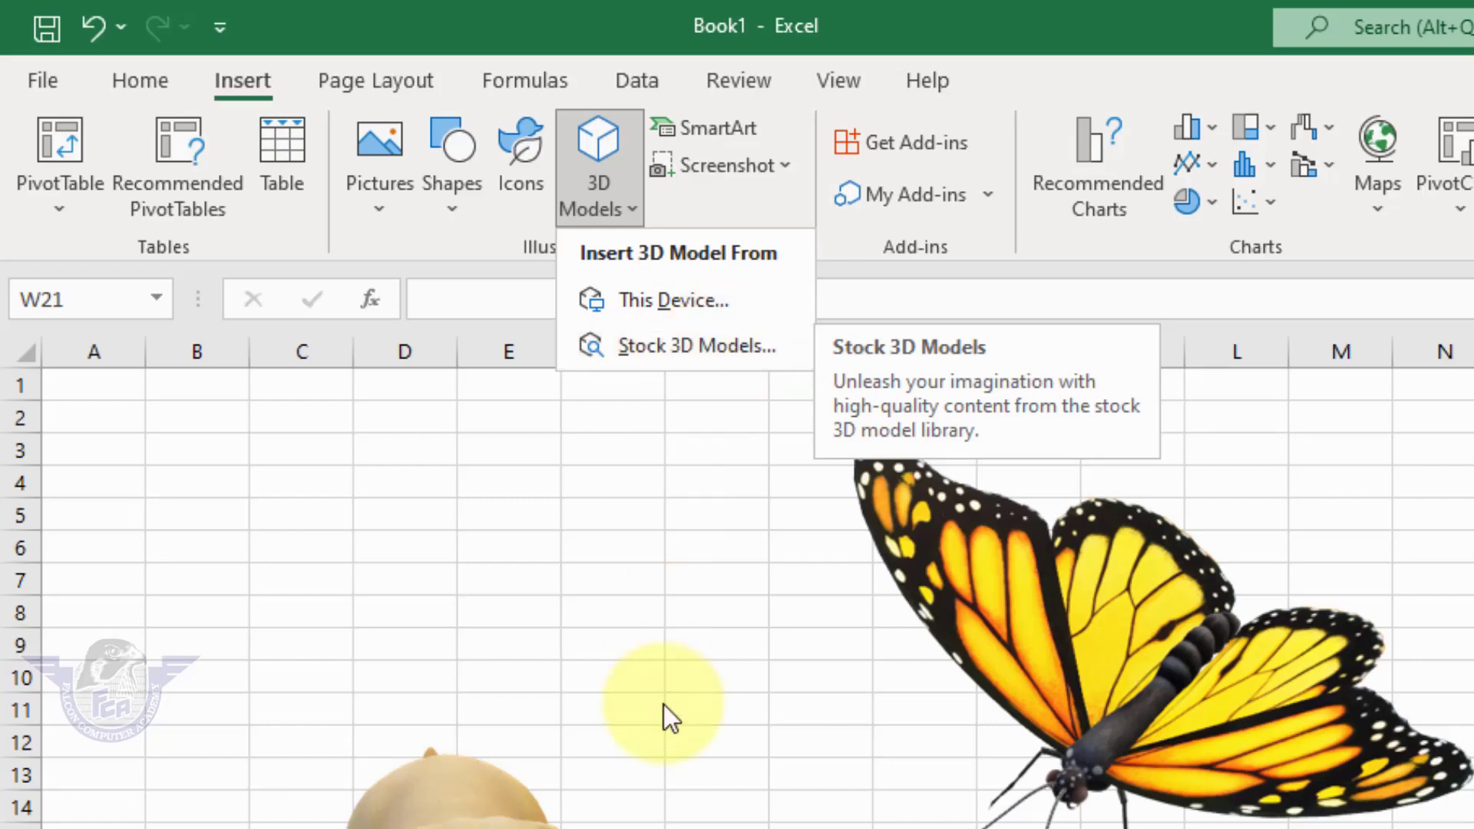
key(Escape)
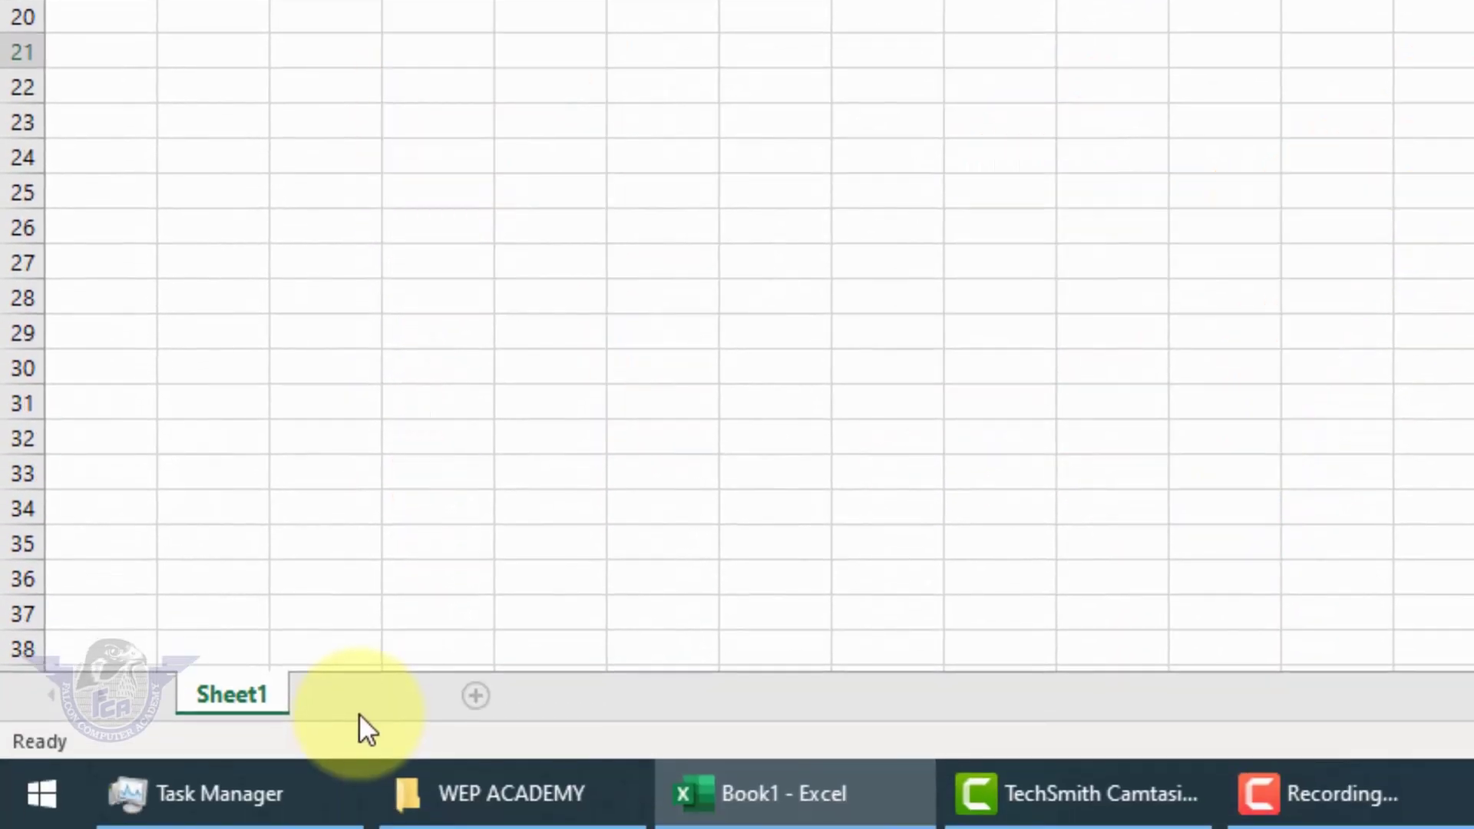
double_click(360, 714)
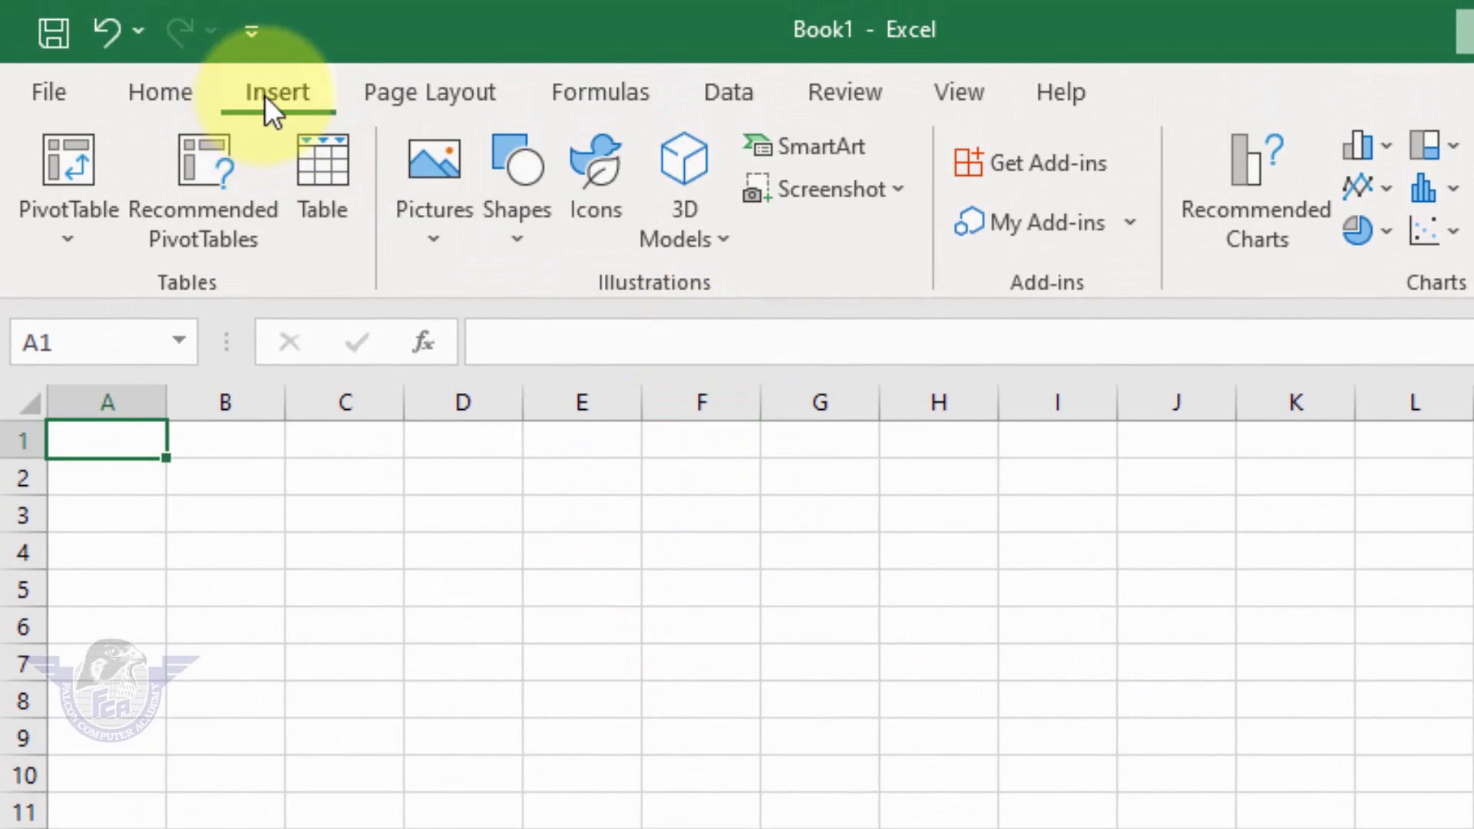
click(714, 233)
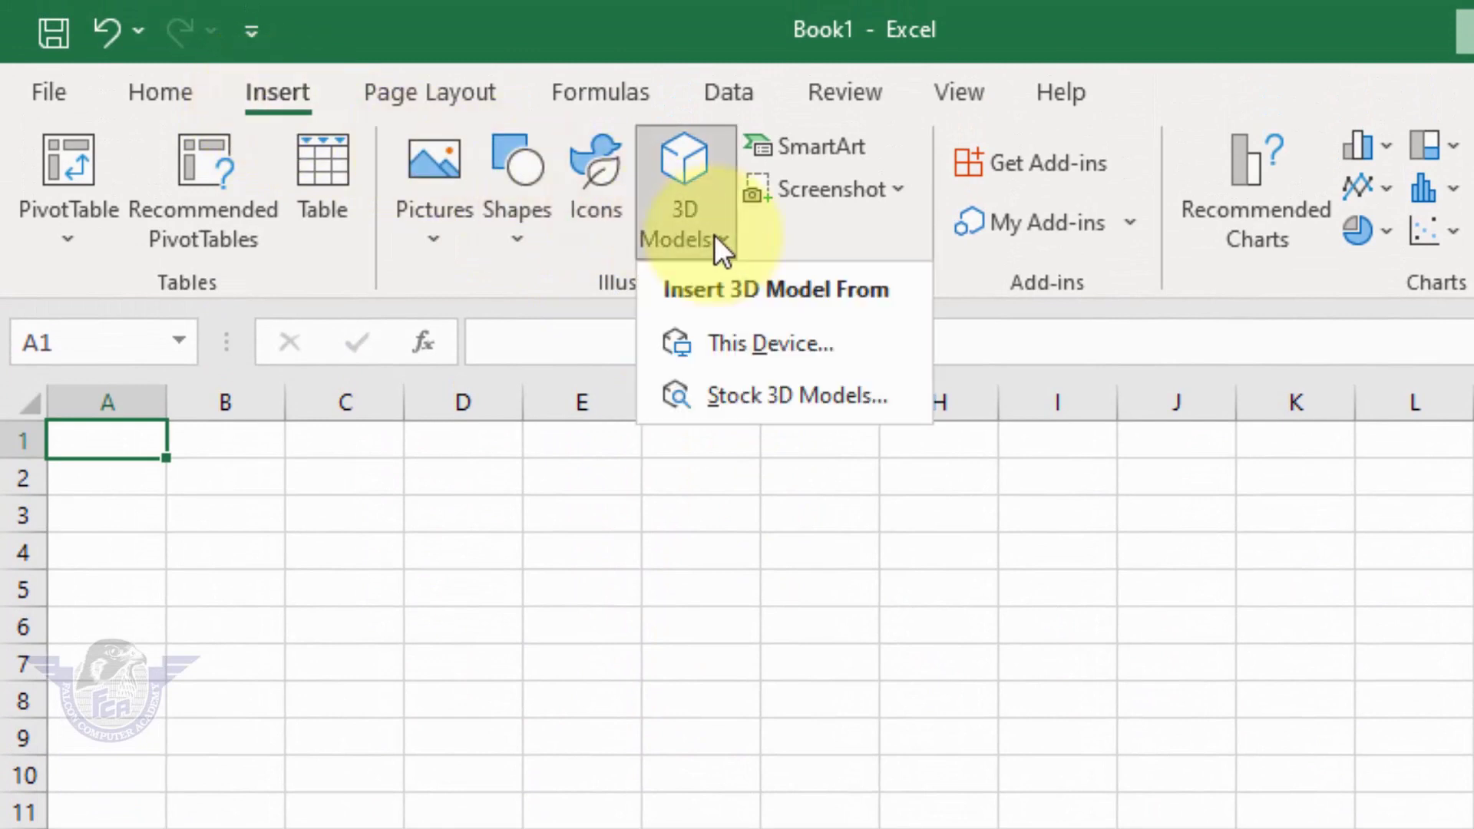
click(776, 404)
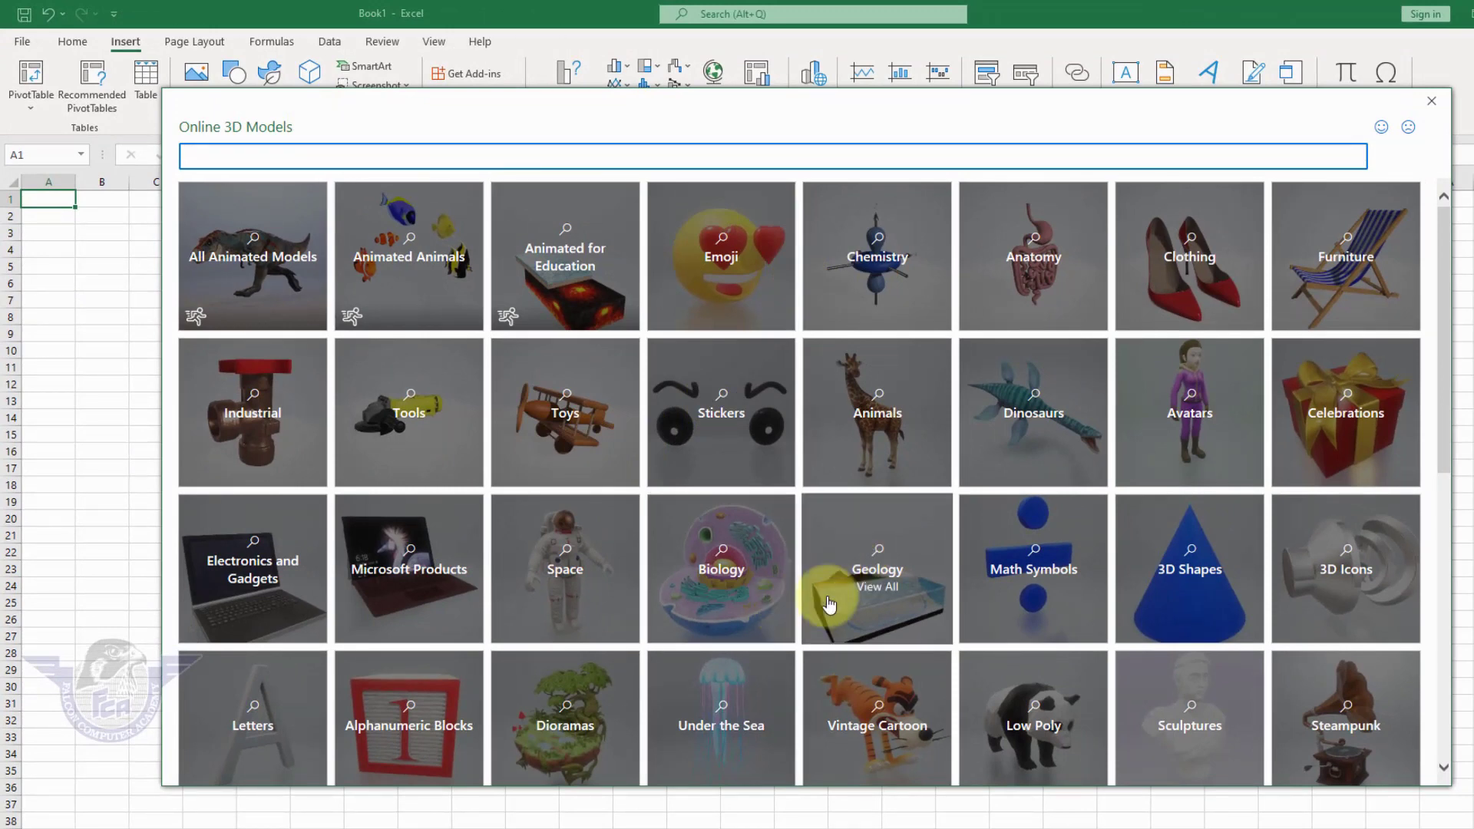
Insert the goat (ram) model from the Animals category of stock 3D models
scroll(845, 606, down, 2)
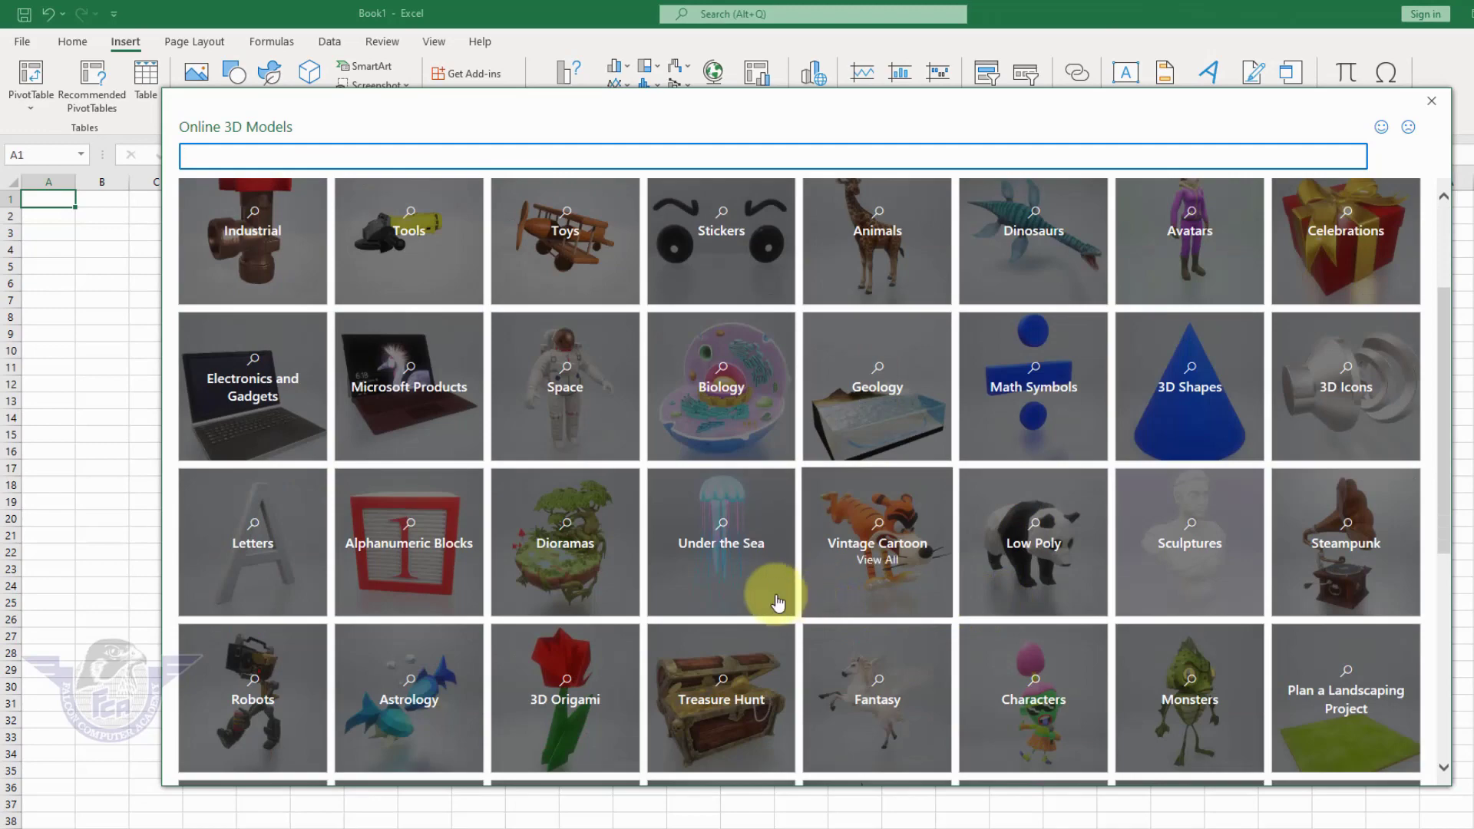
scroll(759, 599, up, 2)
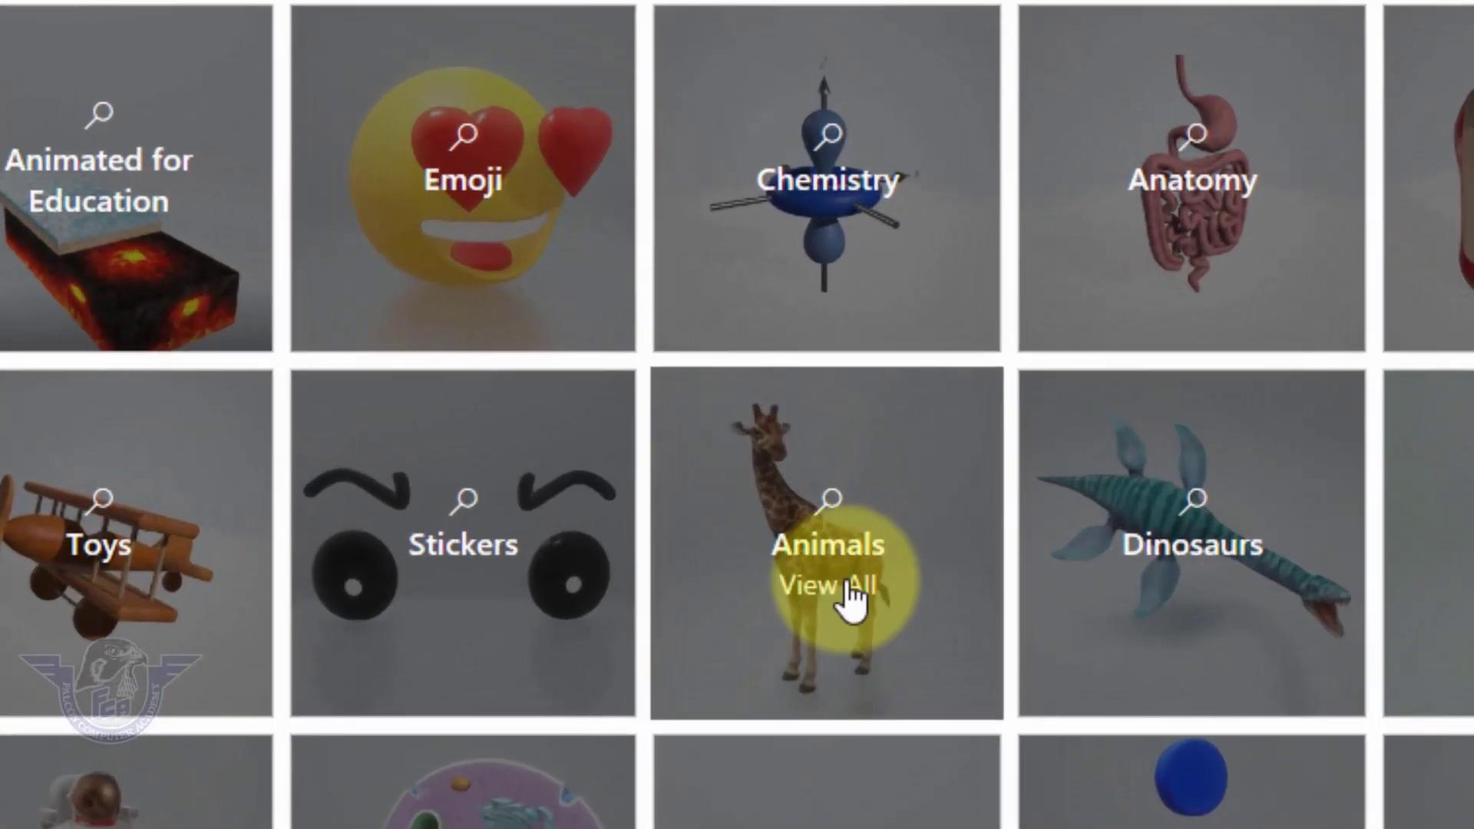
click(845, 624)
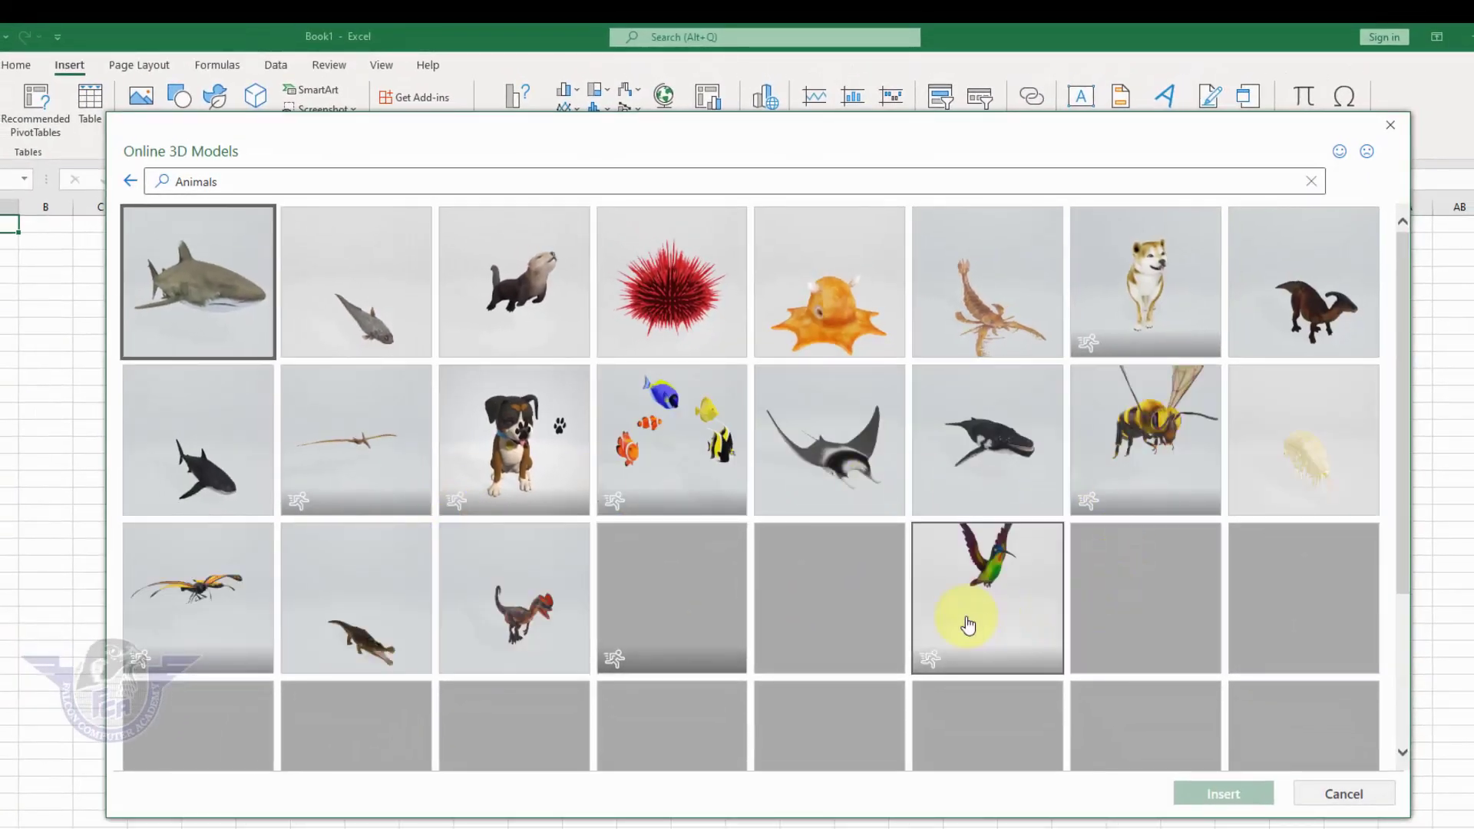
scroll(845, 611, down, 2)
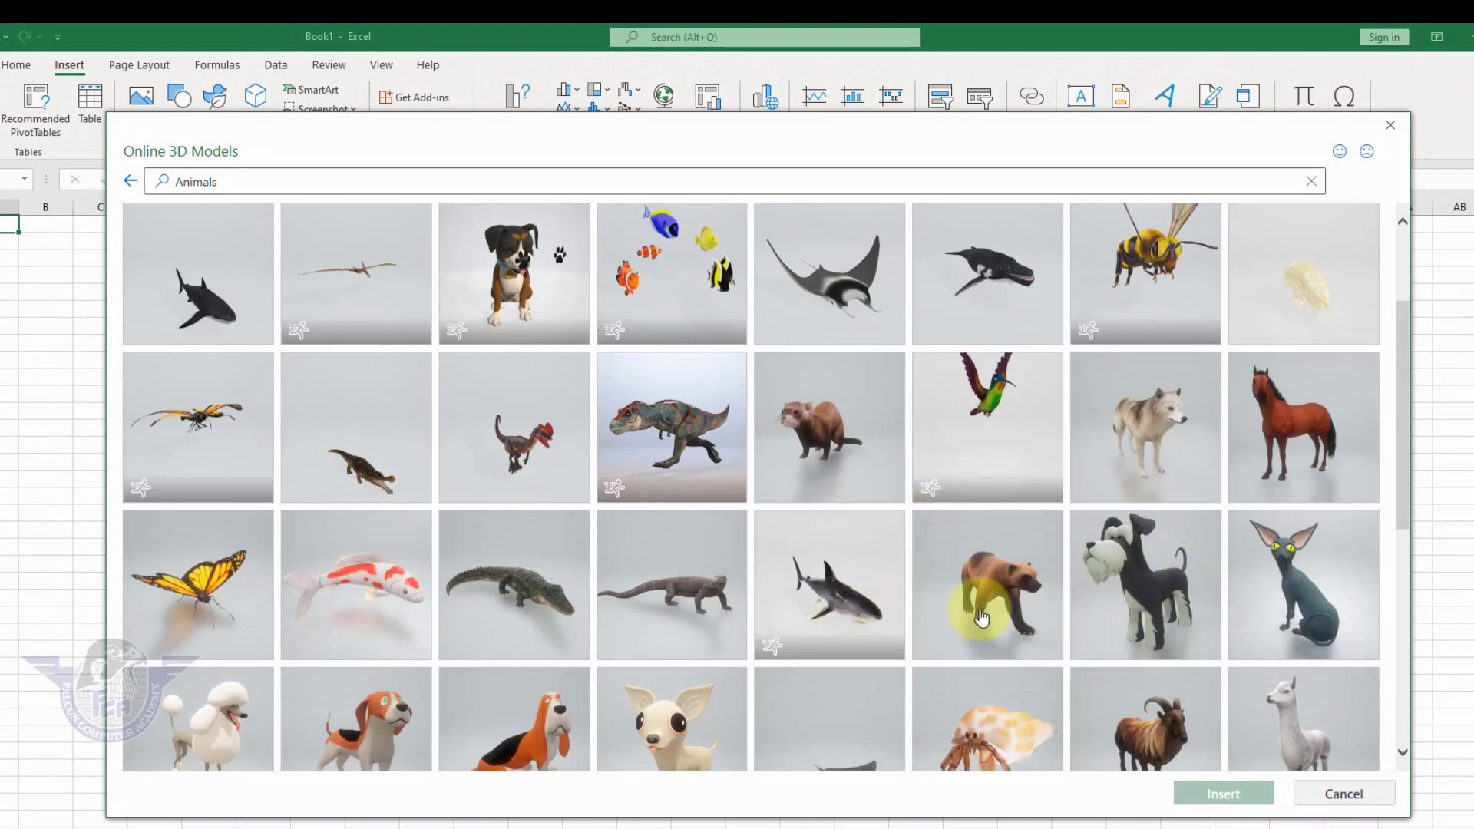
scroll(921, 610, down, 2)
scroll(952, 611, down, 1)
scroll(1037, 584, down, 3)
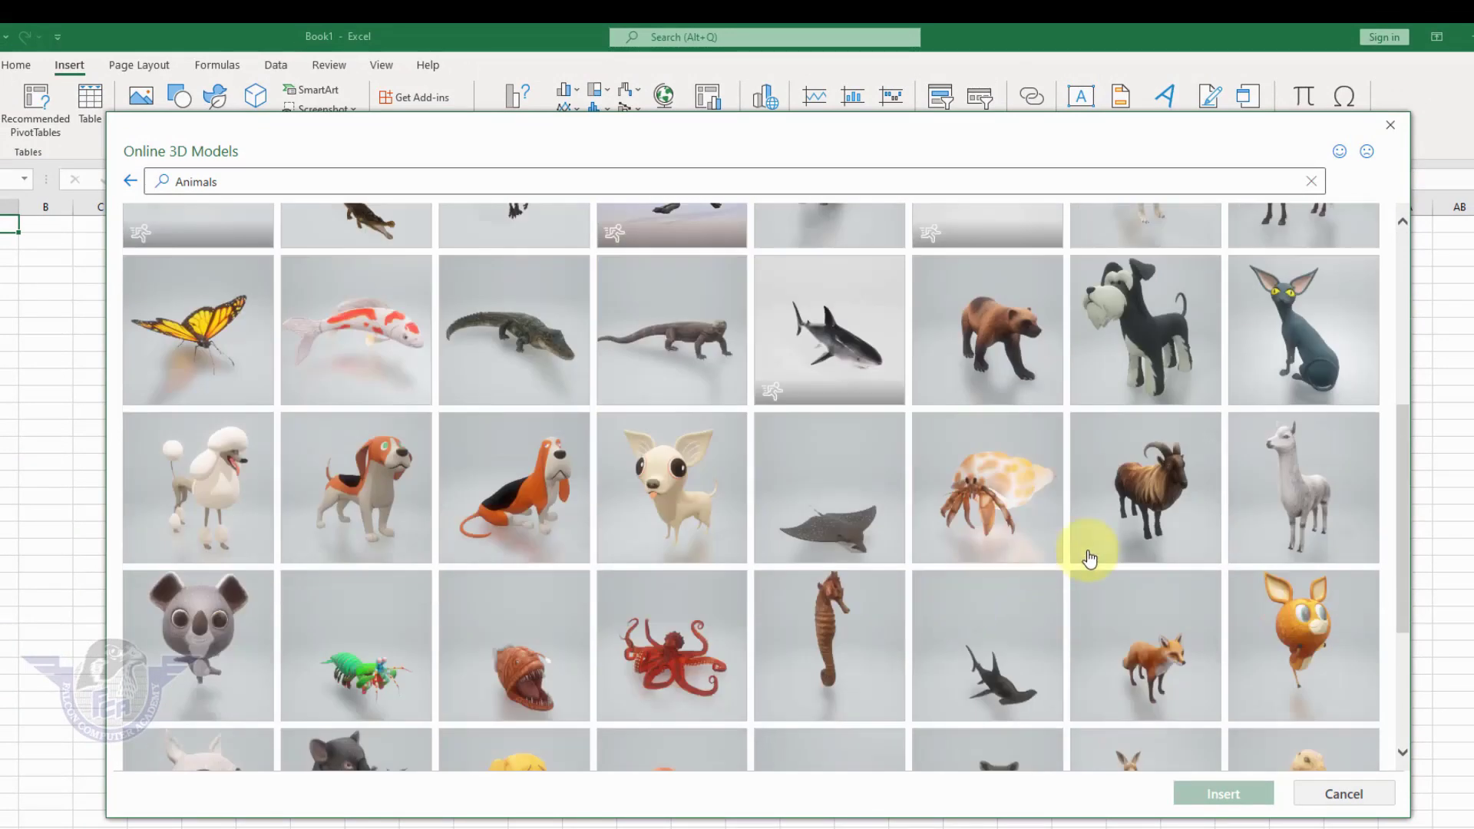
click(1152, 477)
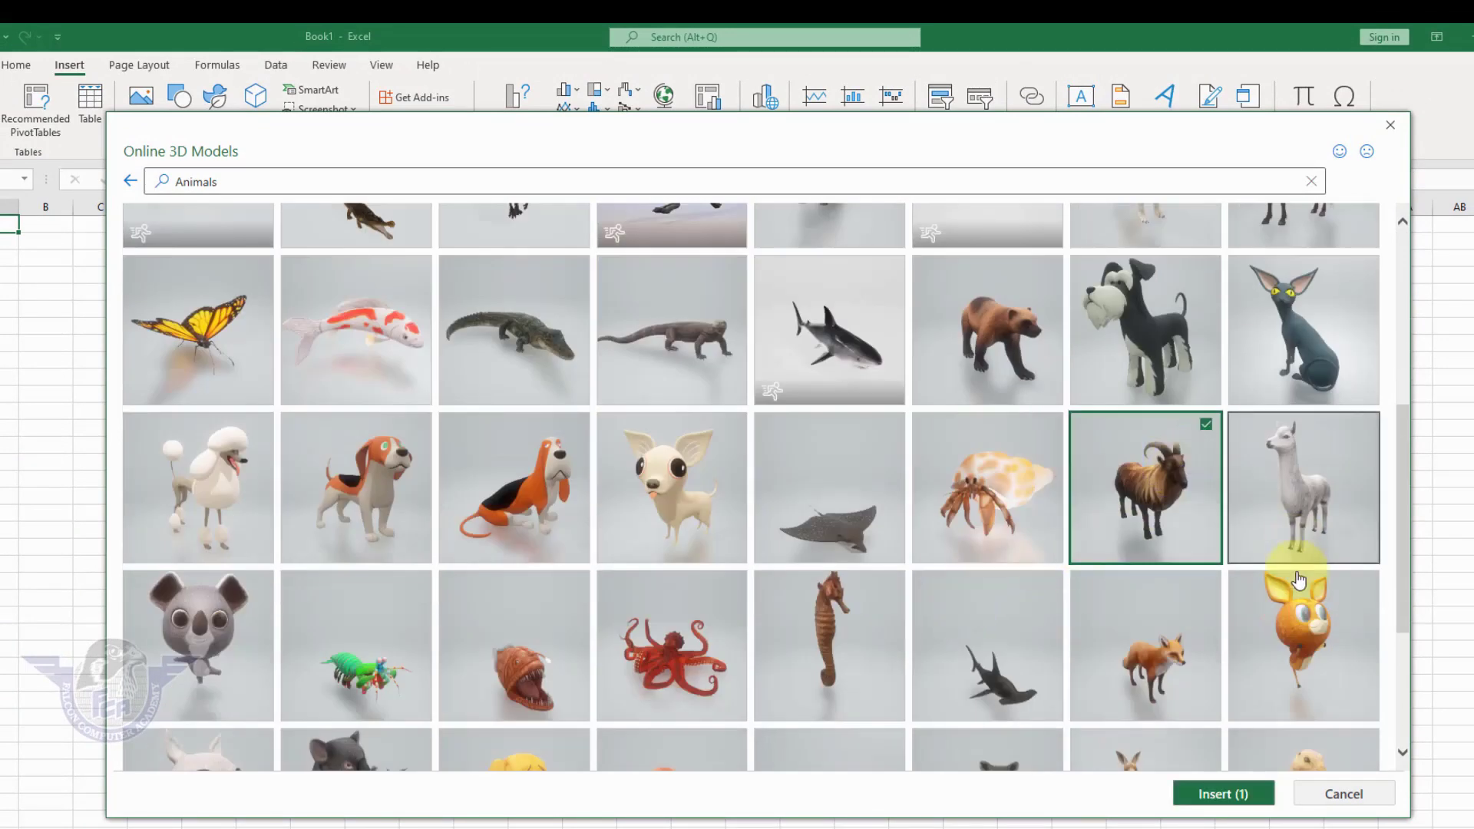
click(1212, 799)
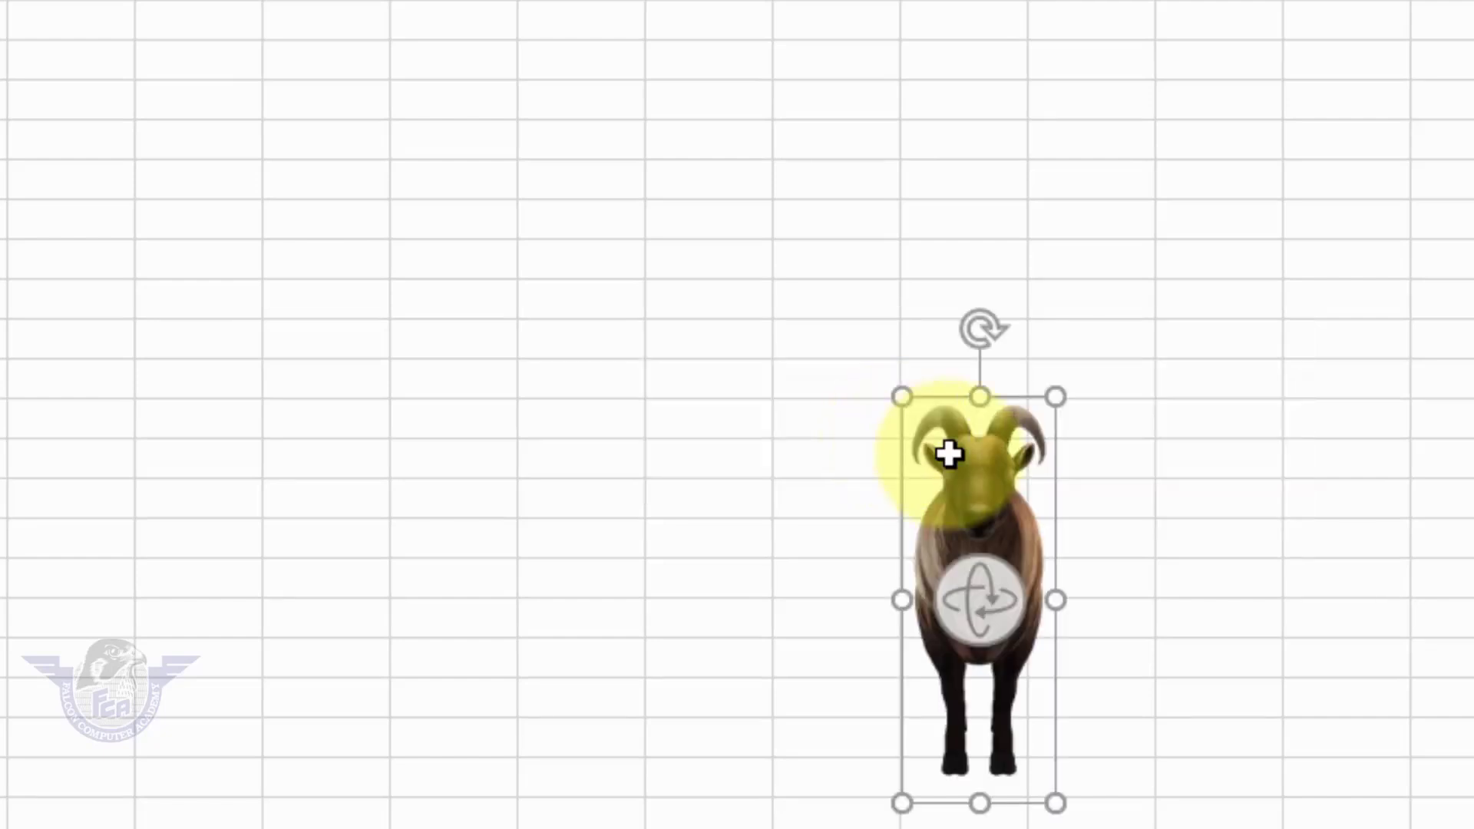
Enlarge the goat to about 5.49" by 5.36" and turn it to a left-facing three-quarter angle
mouse_move(900, 390)
mouse_down()
mouse_move(619, 368)
mouse_move(354, 425)
mouse_up()
drag(443, 709, 517, 637)
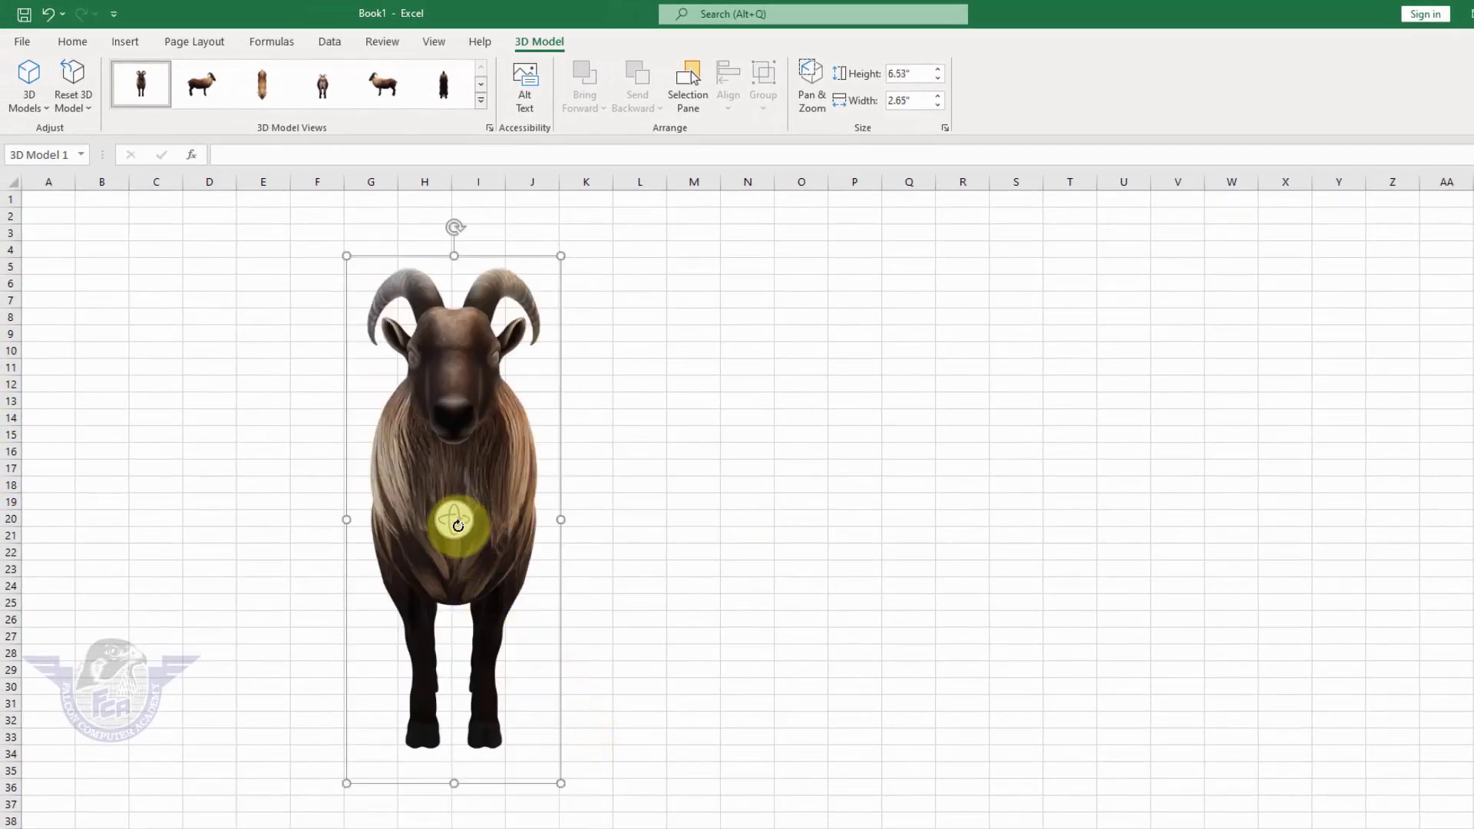
mouse_move(453, 521)
mouse_down()
mouse_move(545, 541)
mouse_move(617, 650)
mouse_move(667, 507)
mouse_move(296, 520)
mouse_move(335, 528)
mouse_up()
mouse_move(454, 519)
mouse_down()
mouse_move(514, 520)
mouse_move(453, 609)
mouse_move(514, 596)
mouse_move(493, 603)
mouse_up()
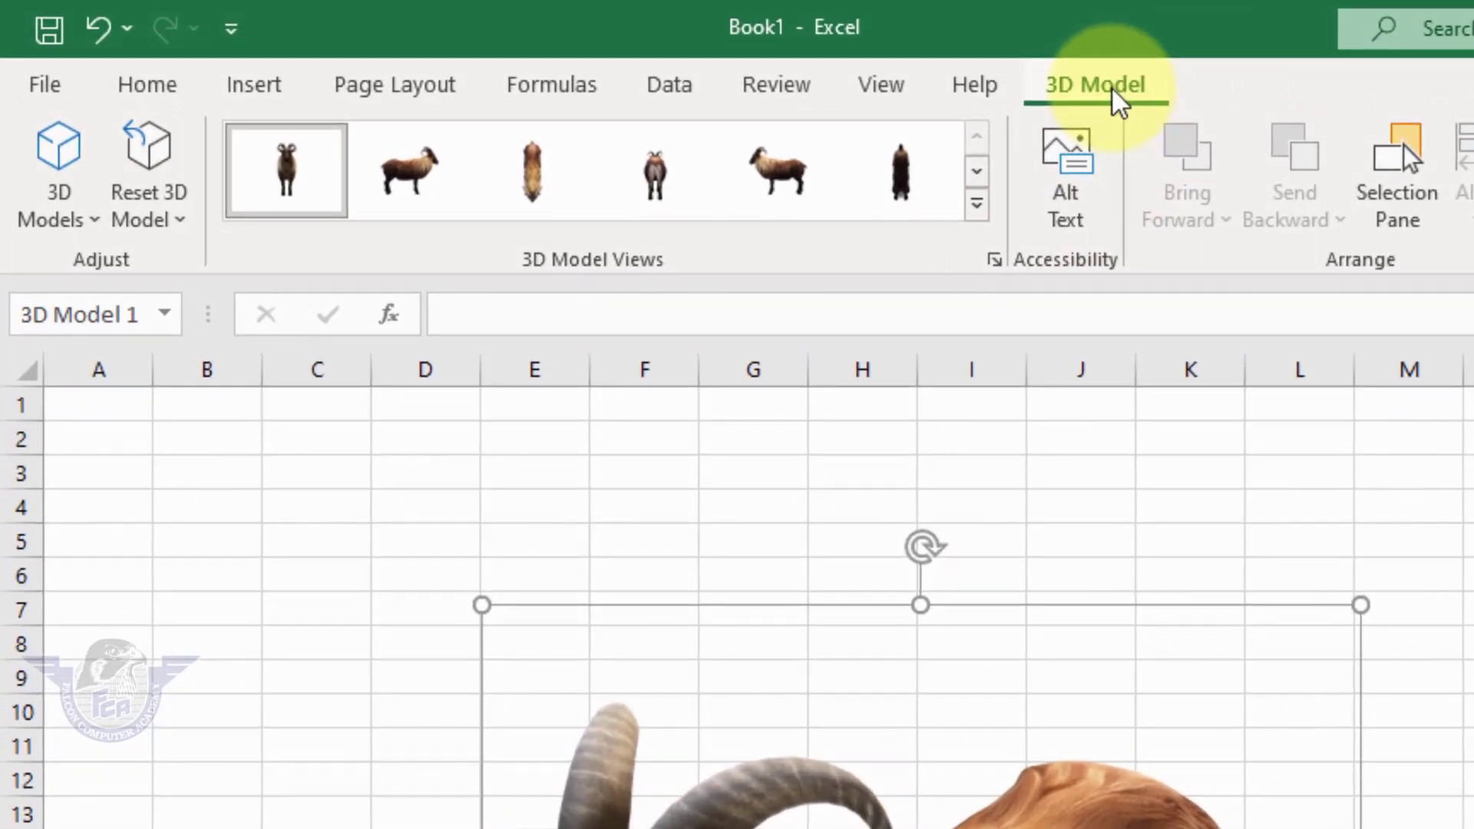
Reset the goat model to its default front-facing view with Reset 3D Model
click(94, 229)
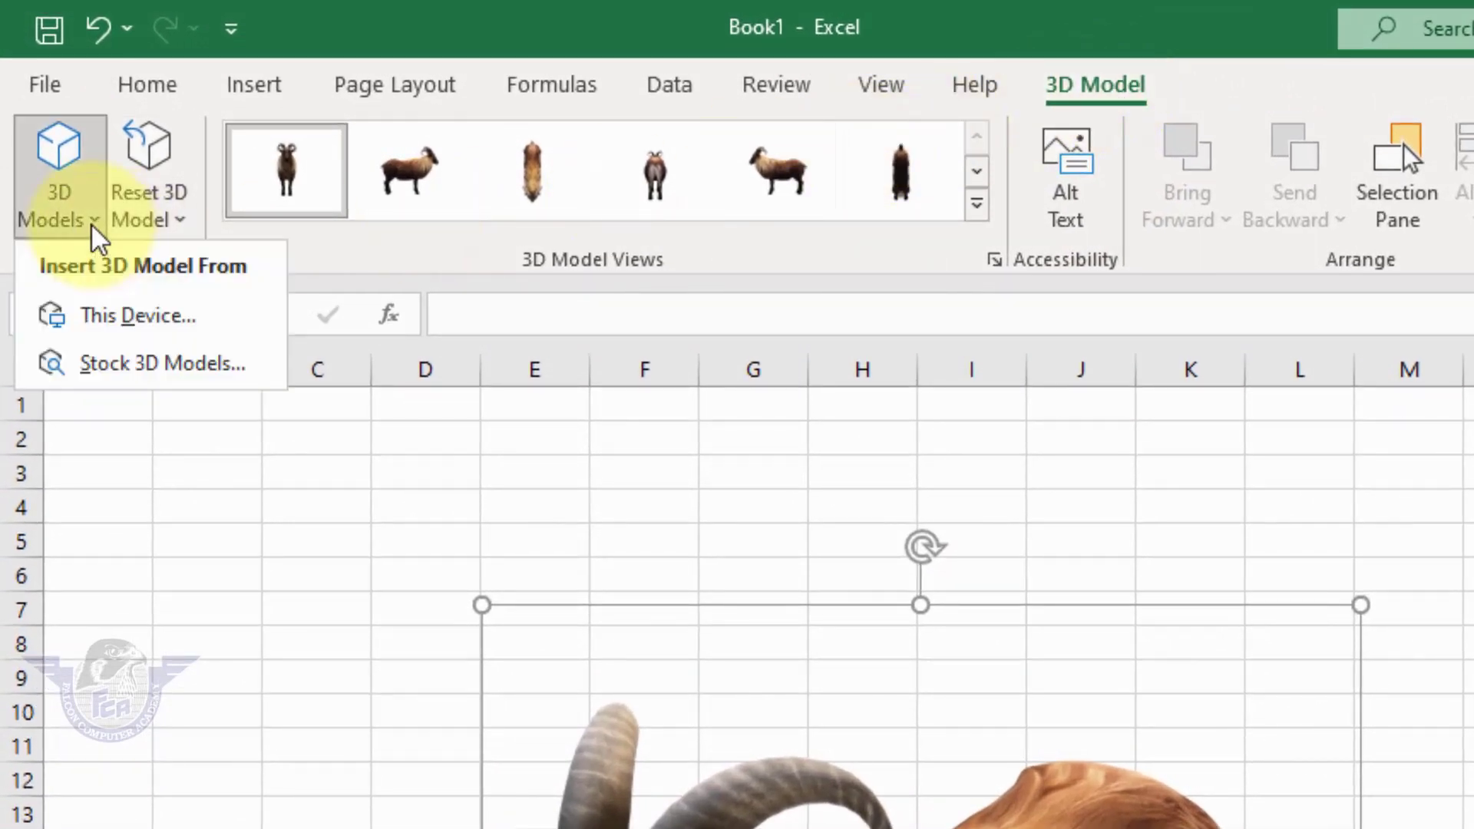
click(93, 229)
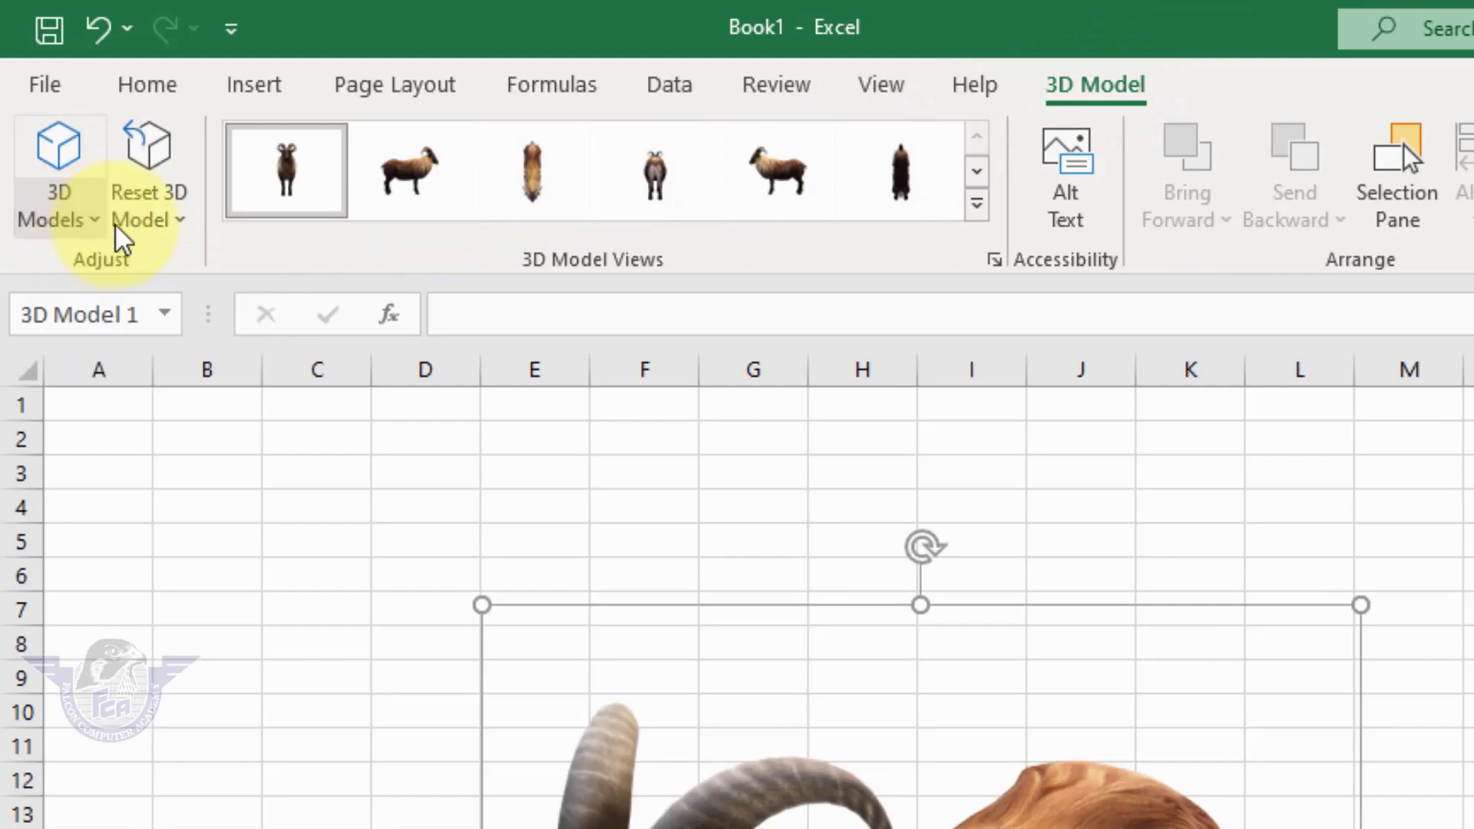
click(171, 197)
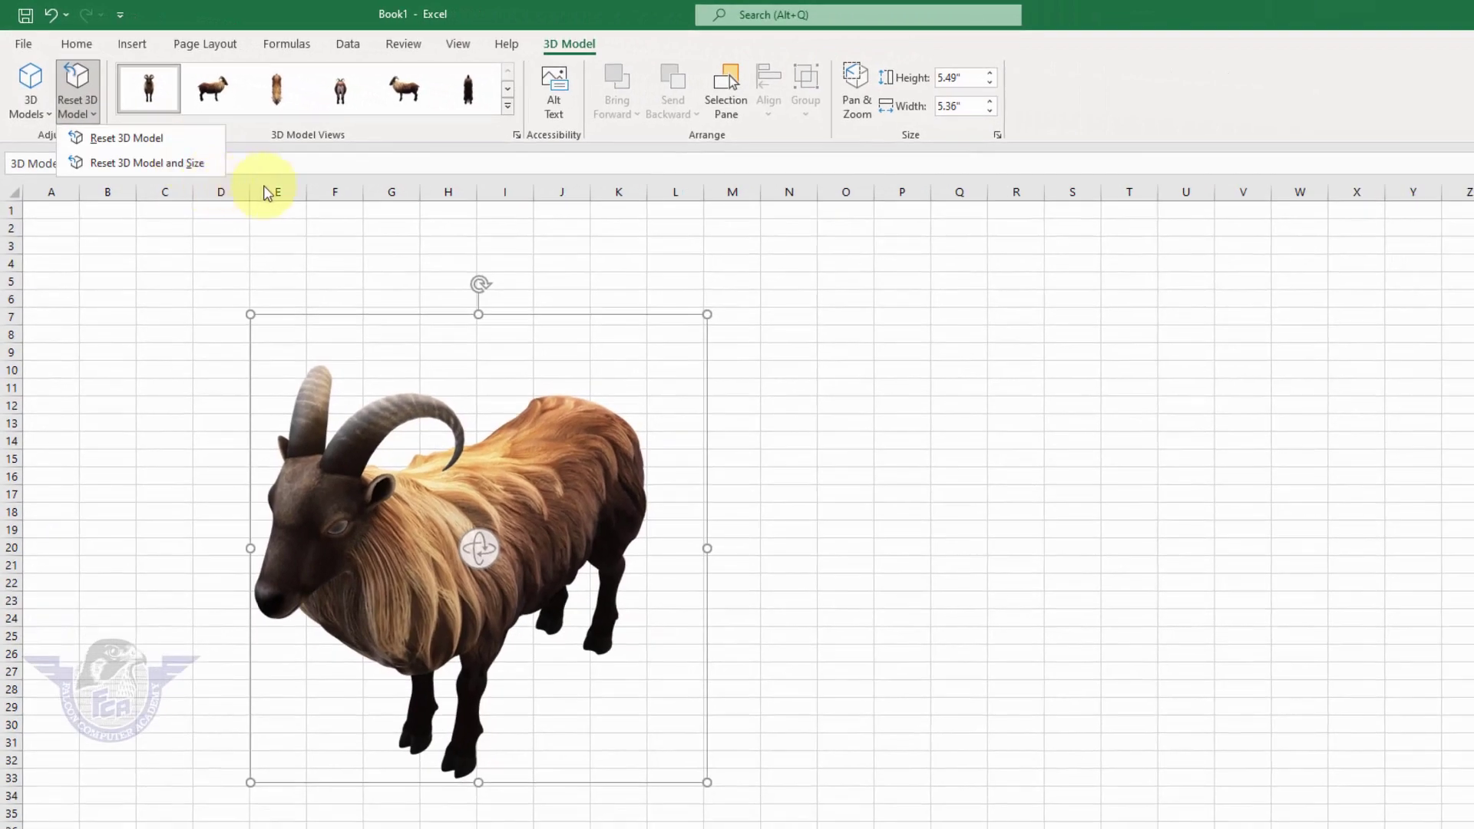
click(125, 139)
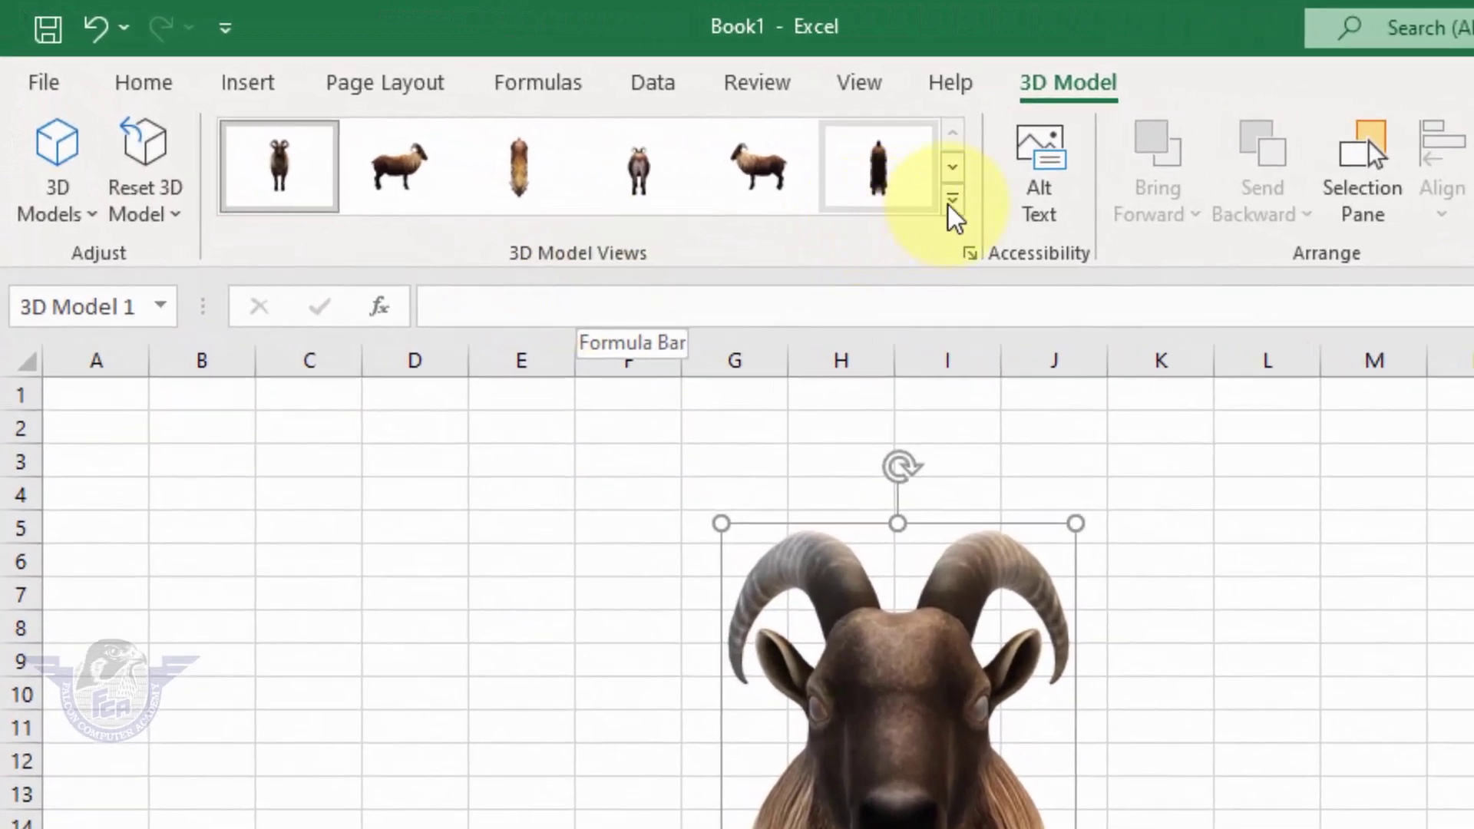
Try the side and rear-from-above preset views on the goat, then turn it left with head lowered
click(904, 188)
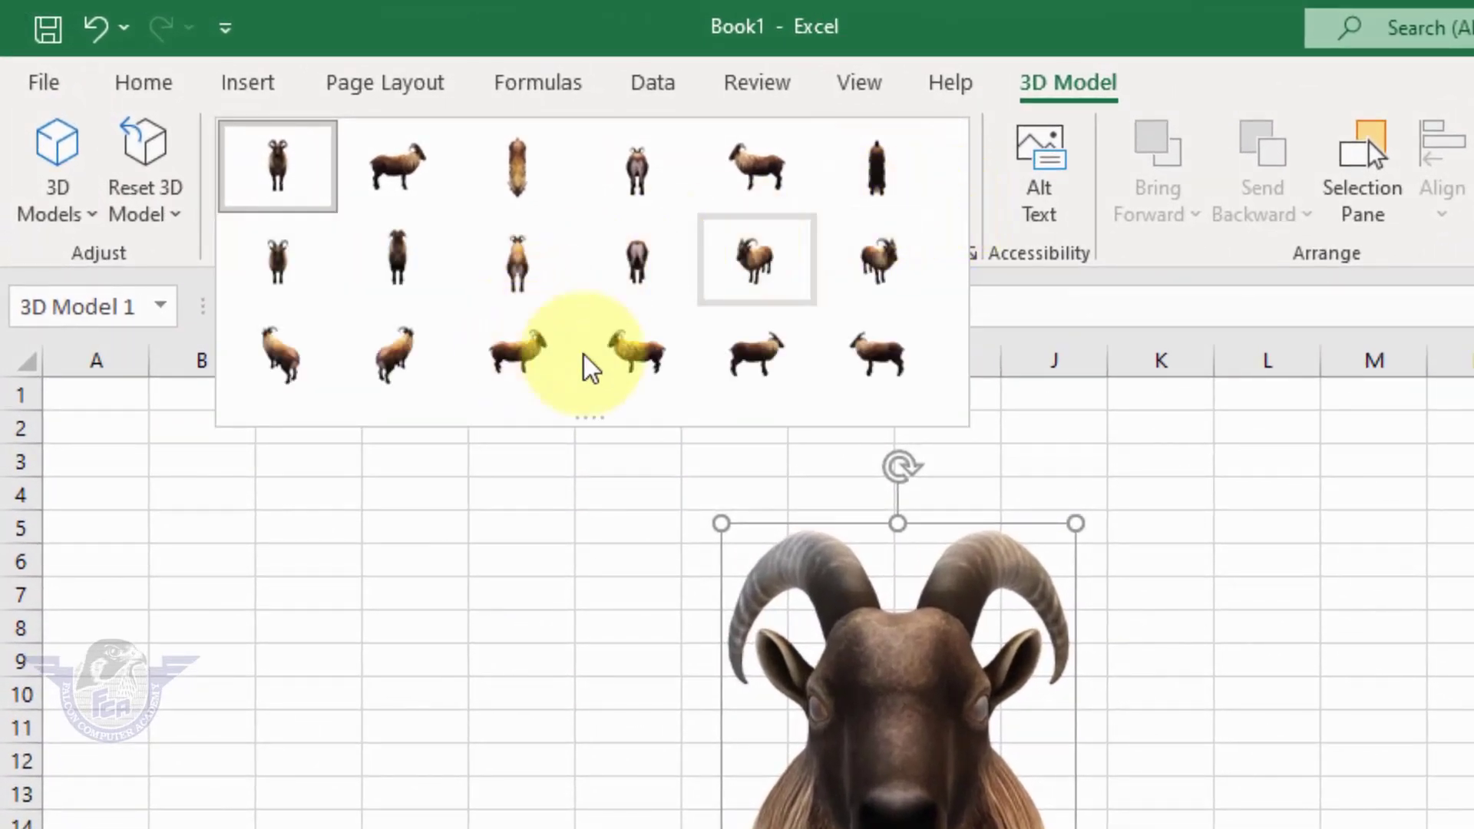
click(516, 352)
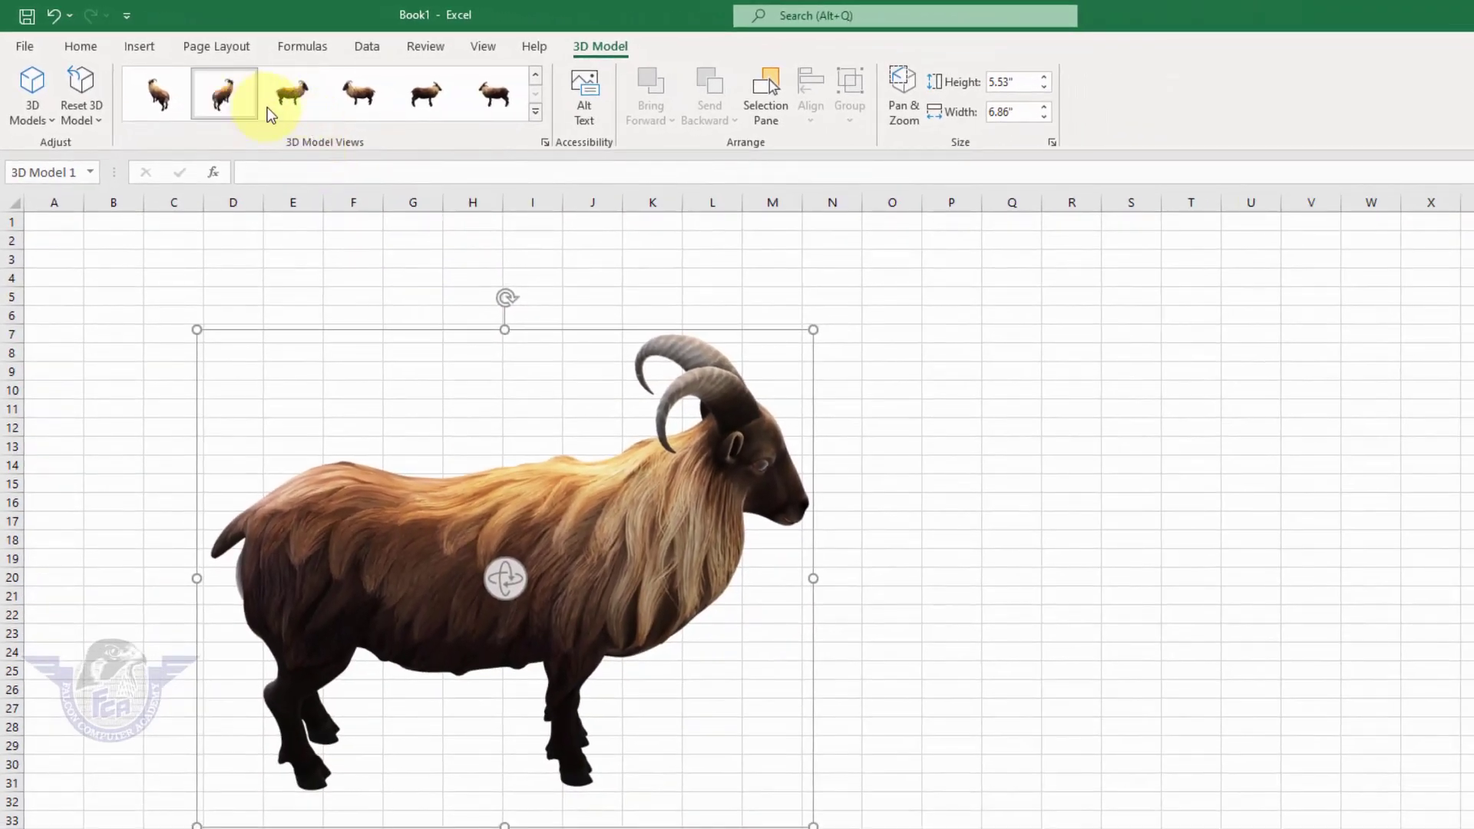
click(473, 98)
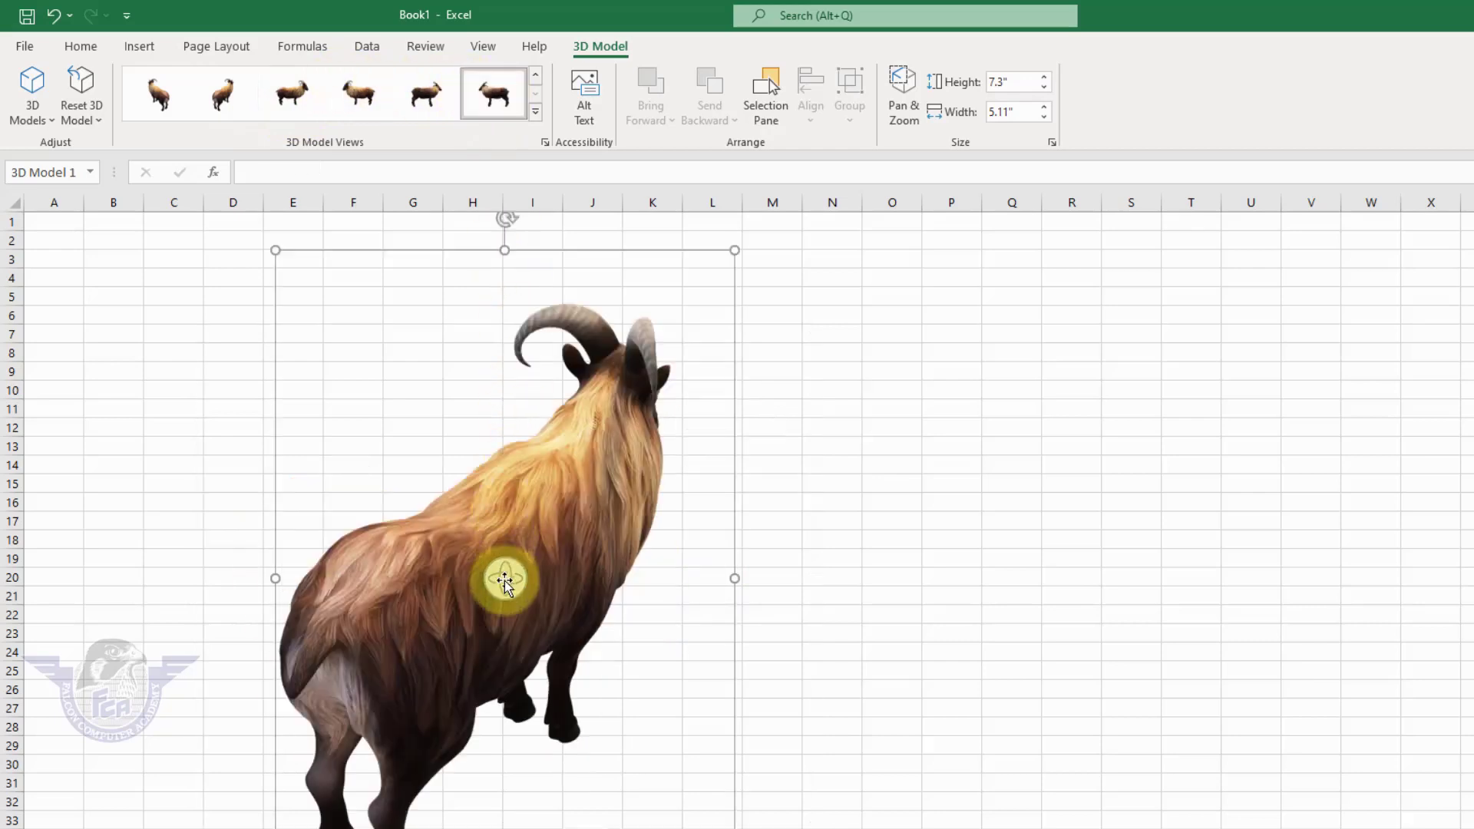
mouse_move(504, 582)
mouse_down()
mouse_move(672, 668)
mouse_move(608, 756)
mouse_up()
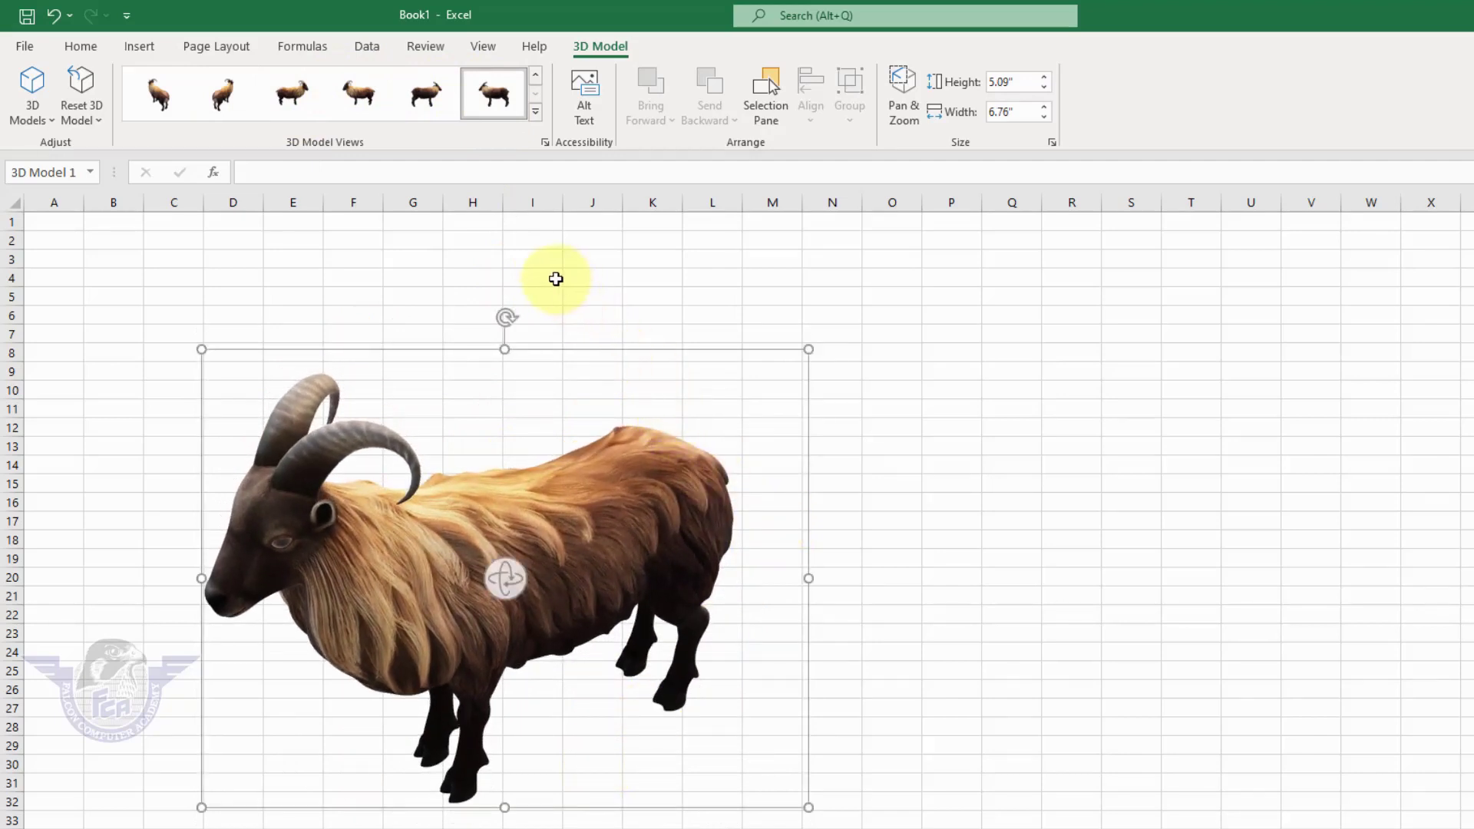
click(860, 299)
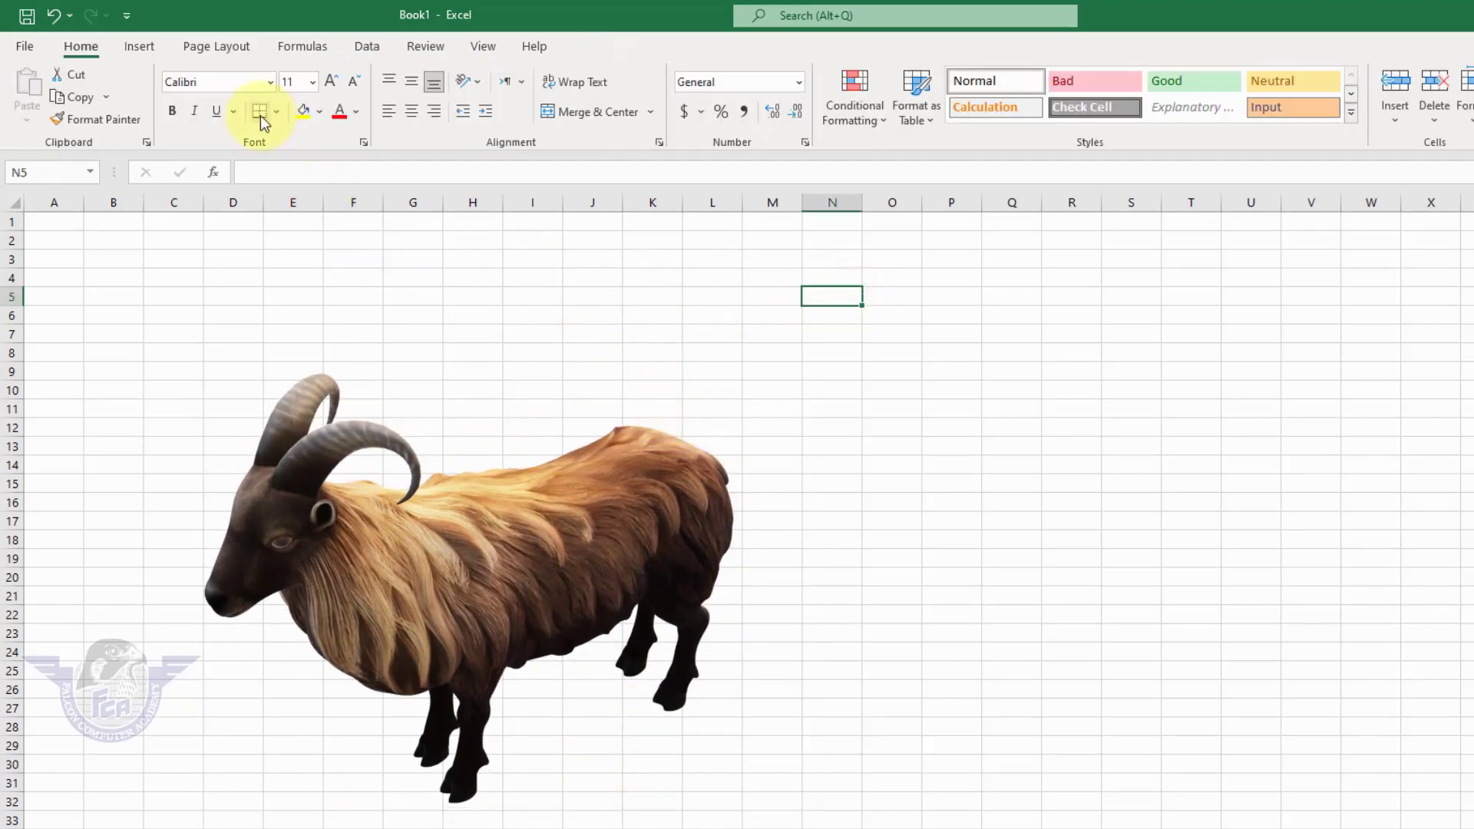
click(141, 47)
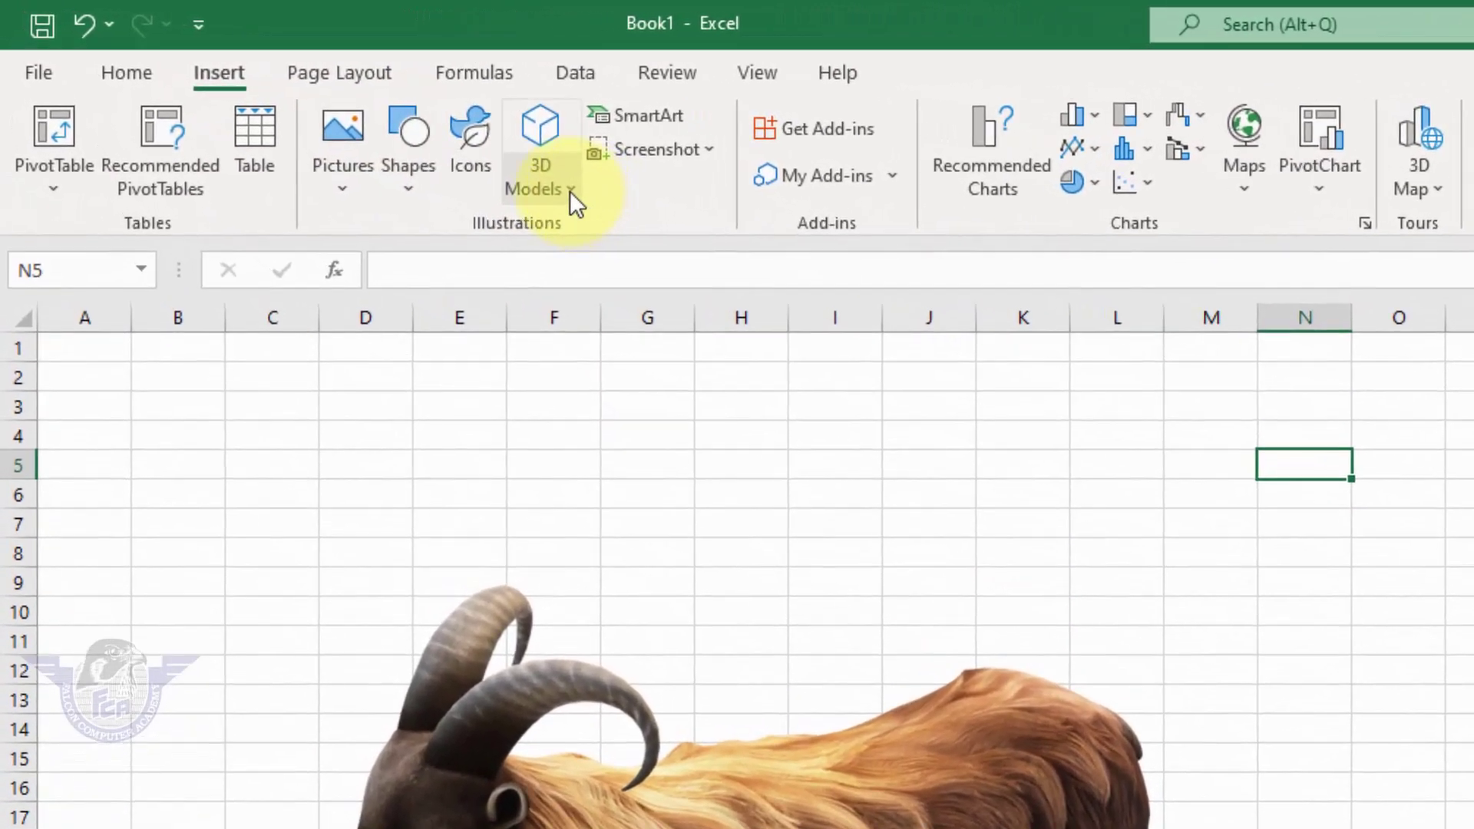
Open the Outdoor Adventure category in the Stock 3D Models library
click(570, 190)
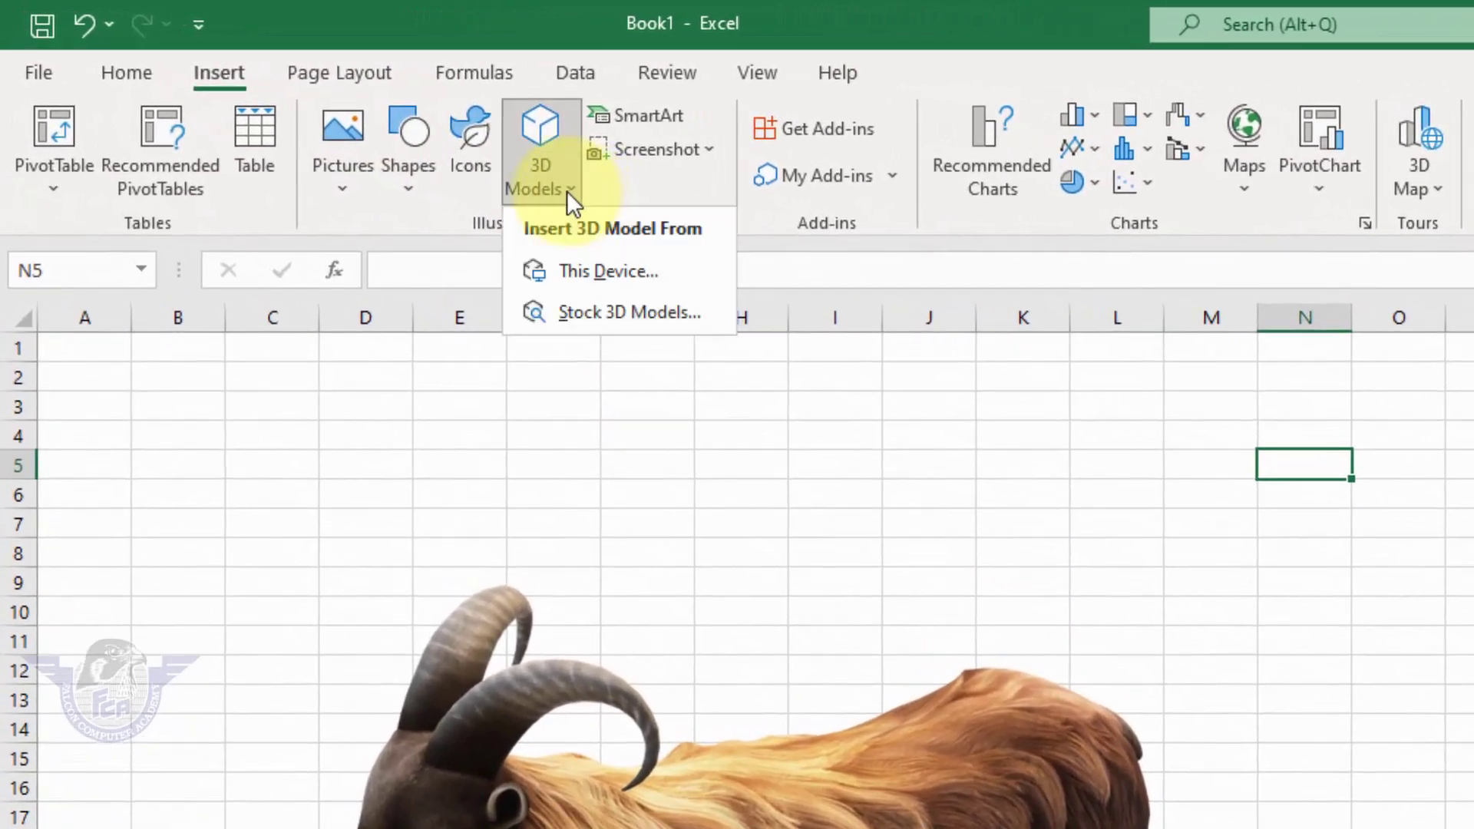
click(672, 320)
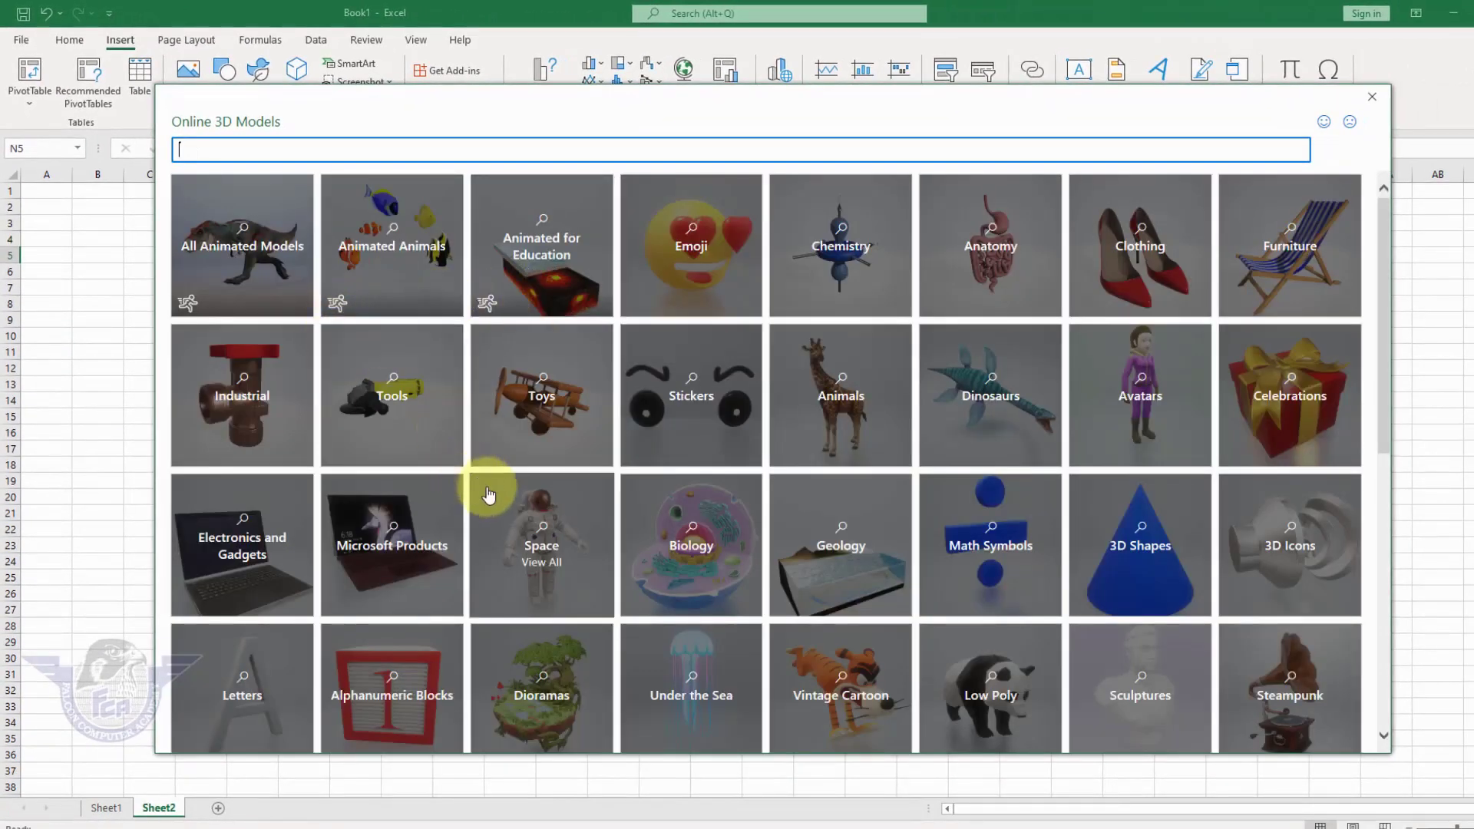
scroll(489, 498, down, 2)
scroll(489, 498, down, 3)
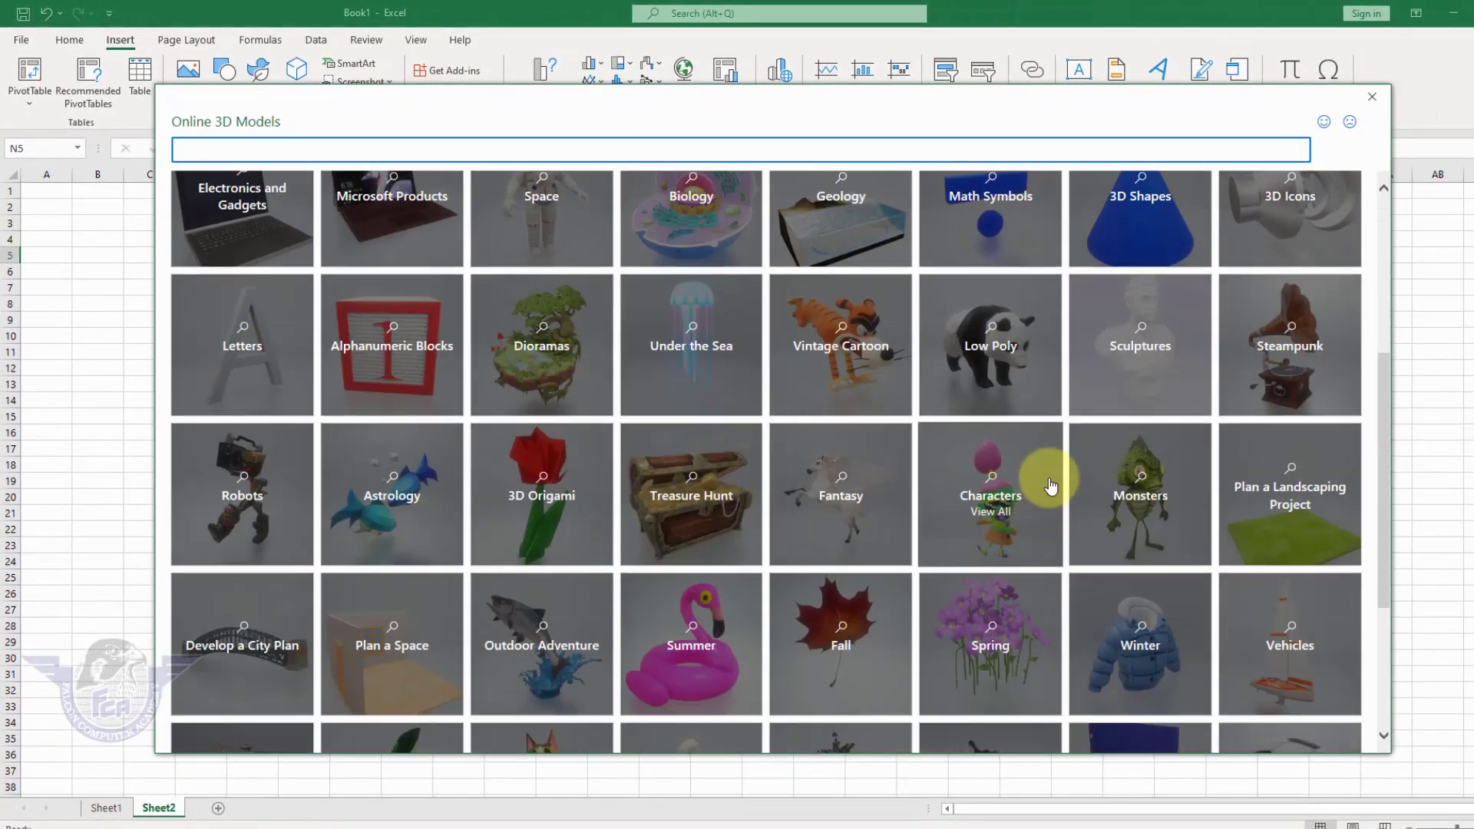
scroll(768, 555, down, 2)
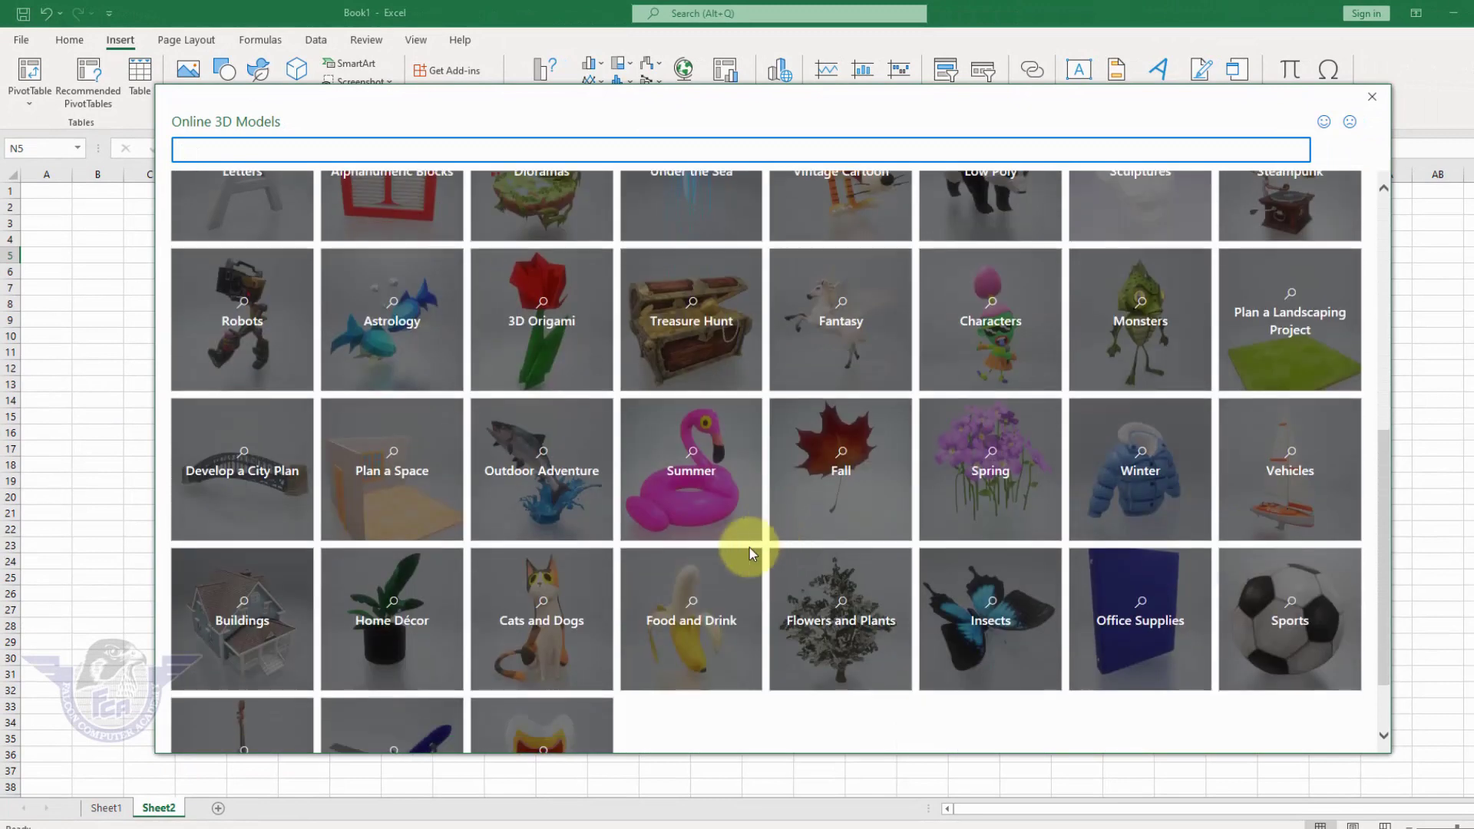
click(563, 500)
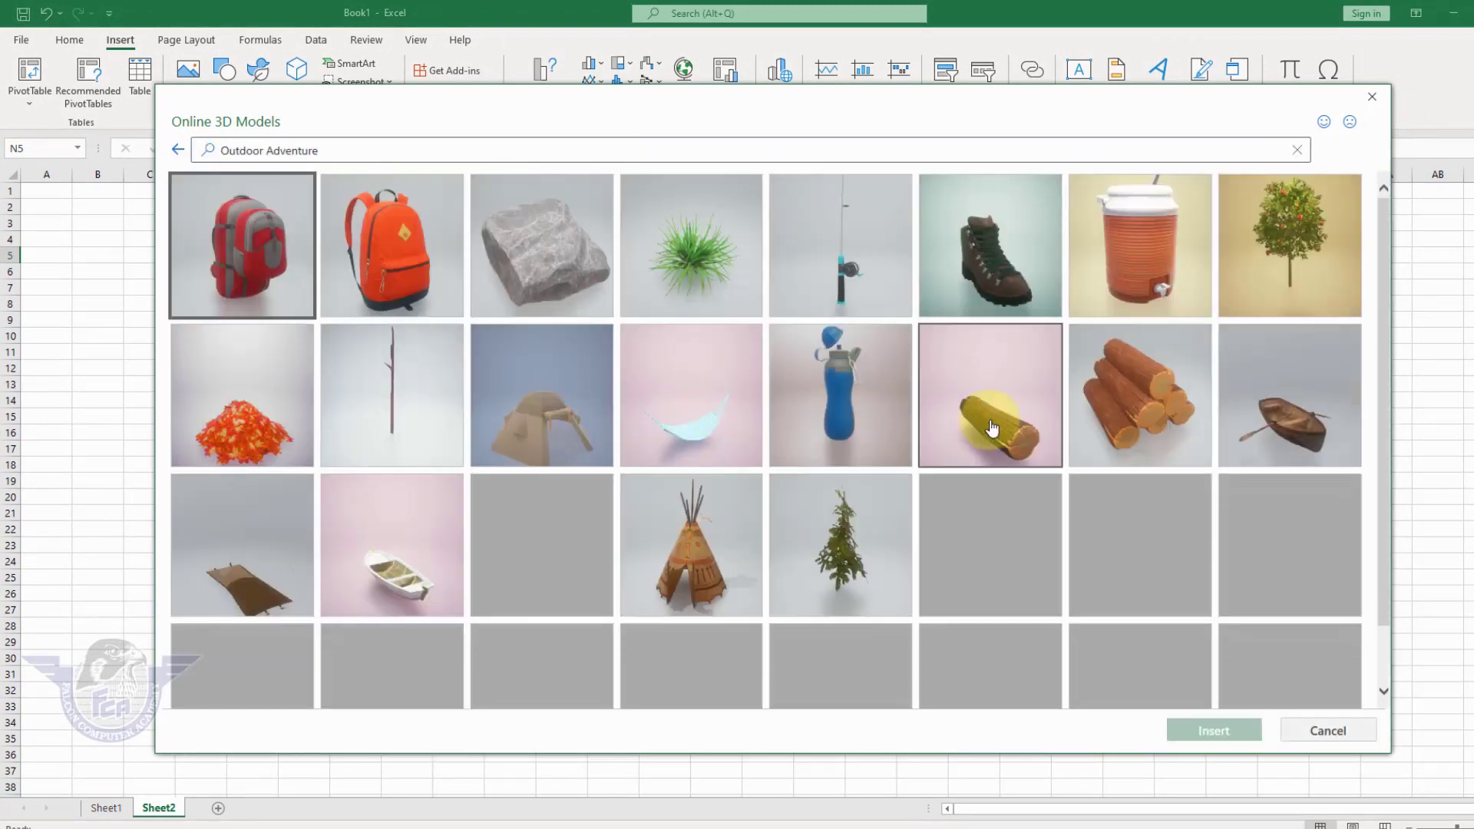
scroll(993, 428, down, 1)
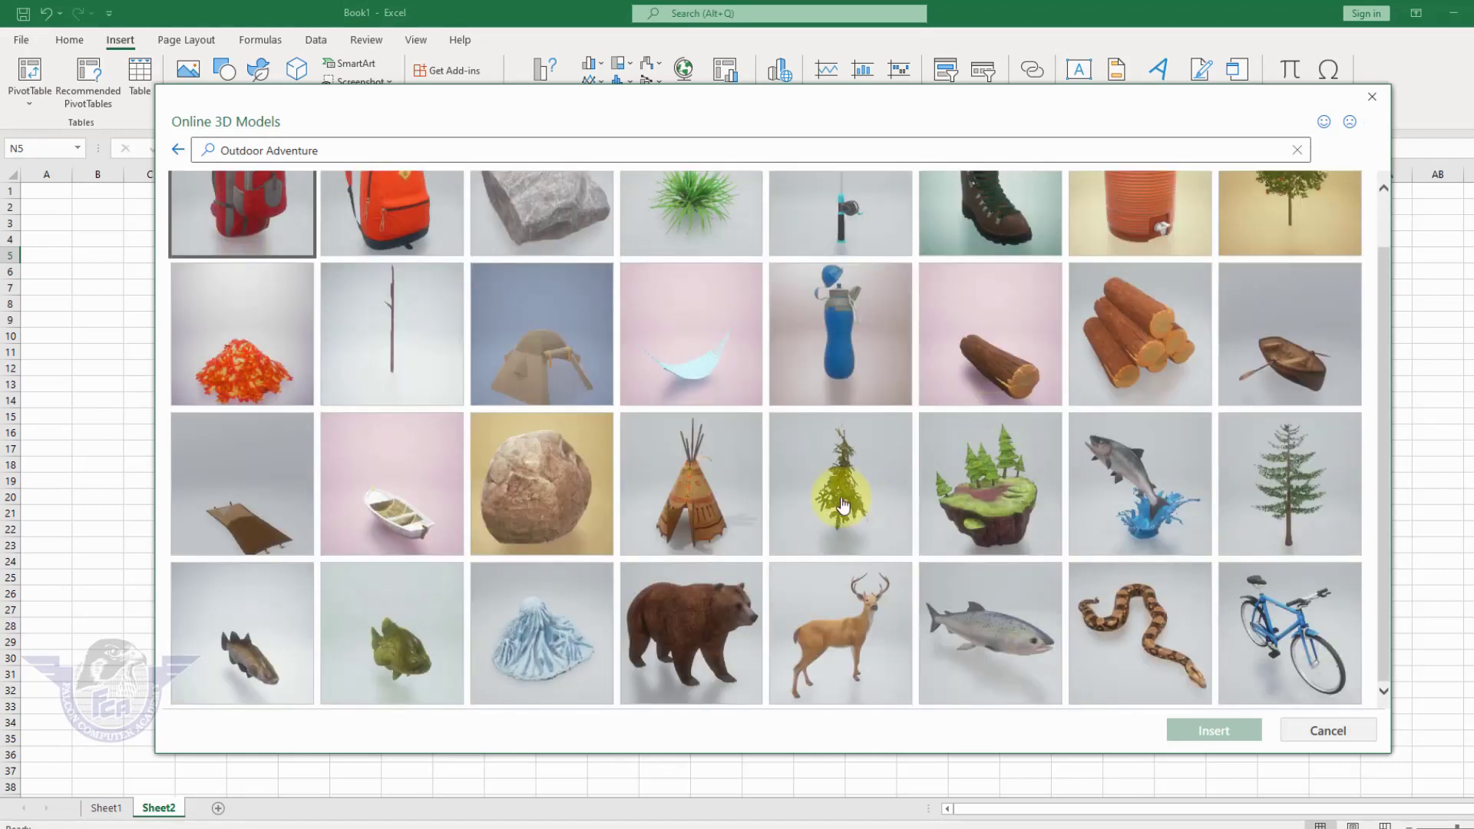
Insert the leaping salmon and coiled snake models, leaving out the small boat
click(1135, 501)
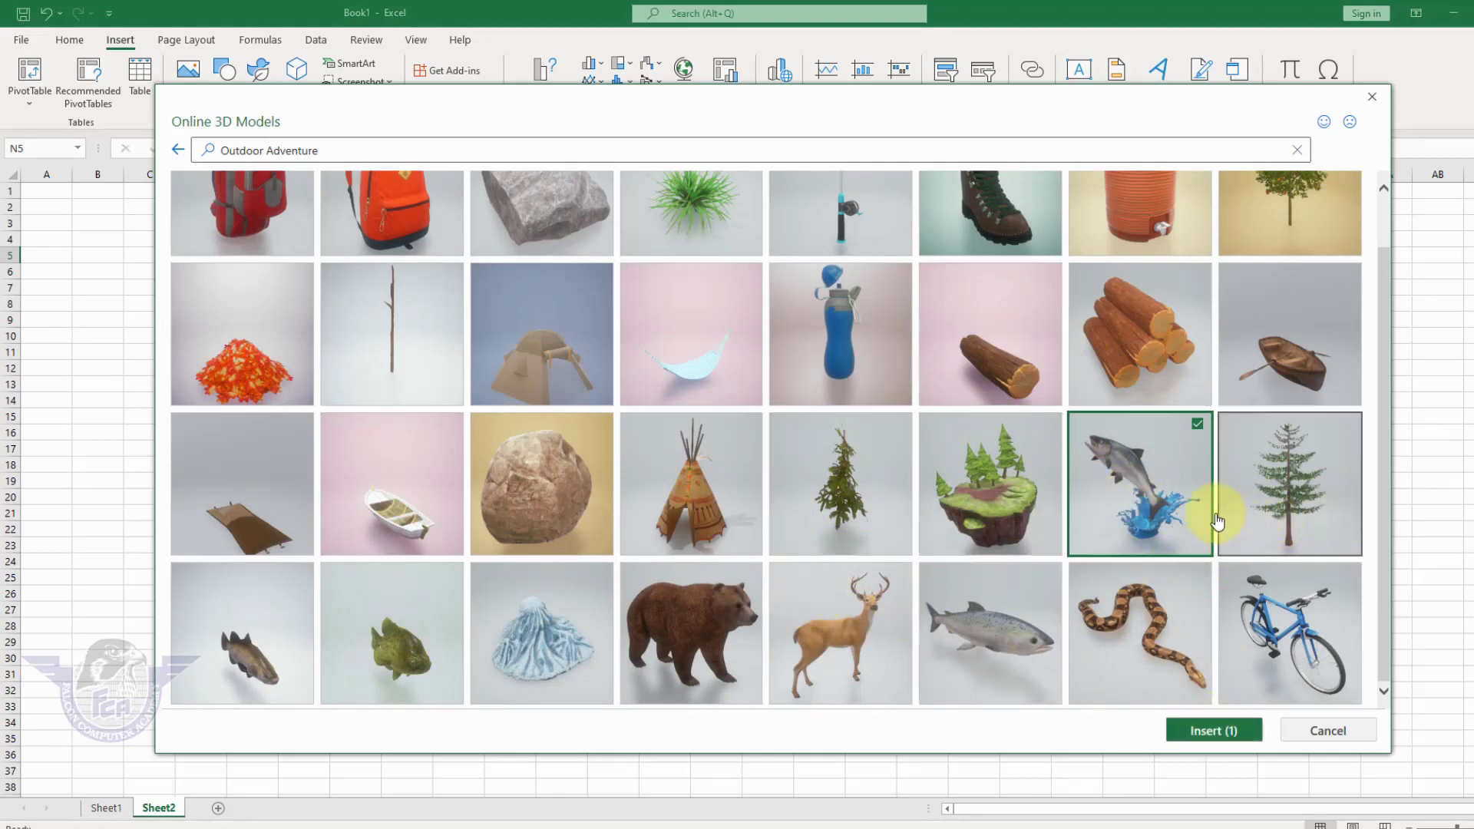
scroll(625, 438, up, 1)
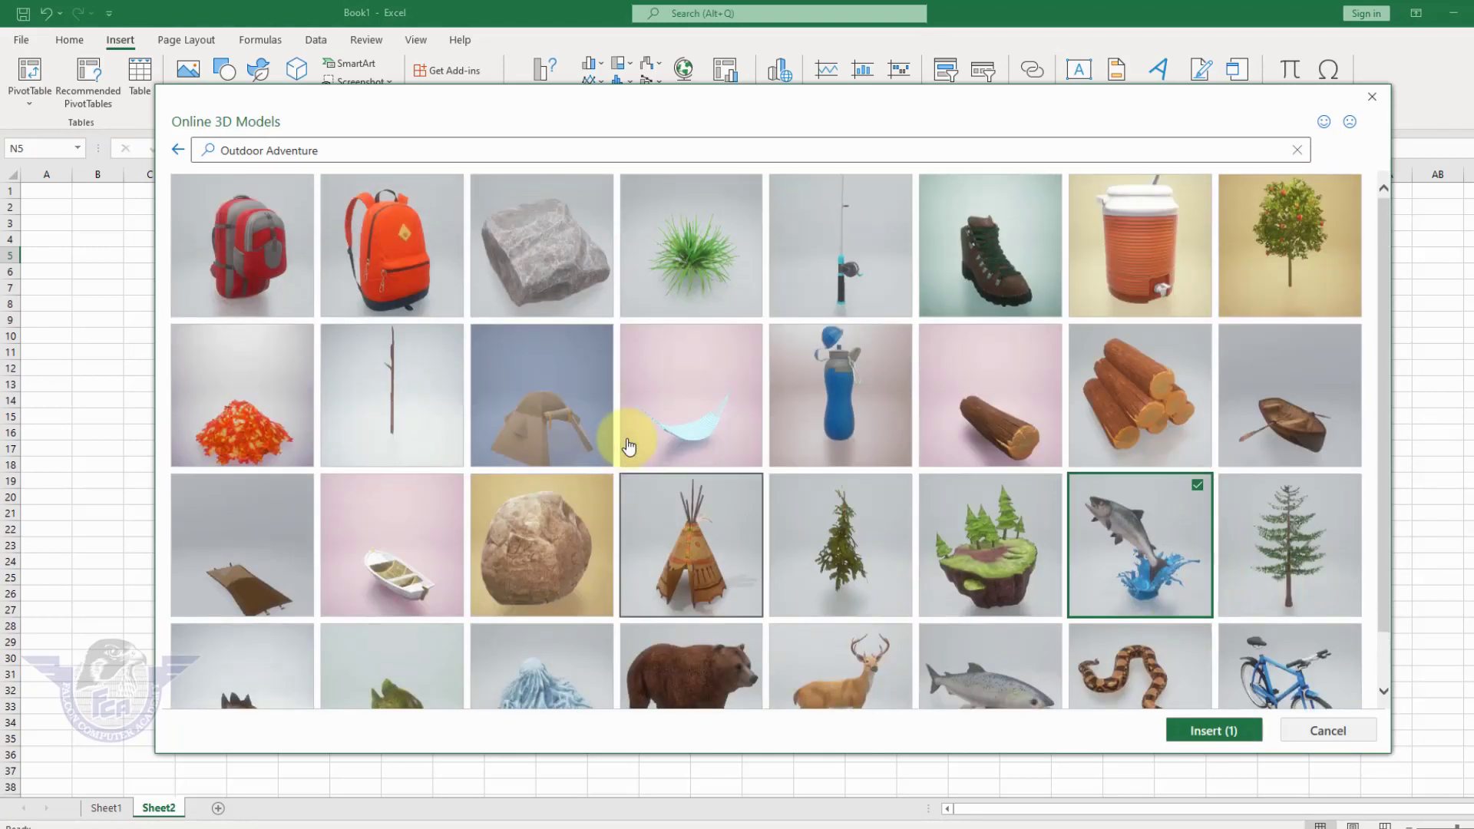
scroll(1033, 500, down, 1)
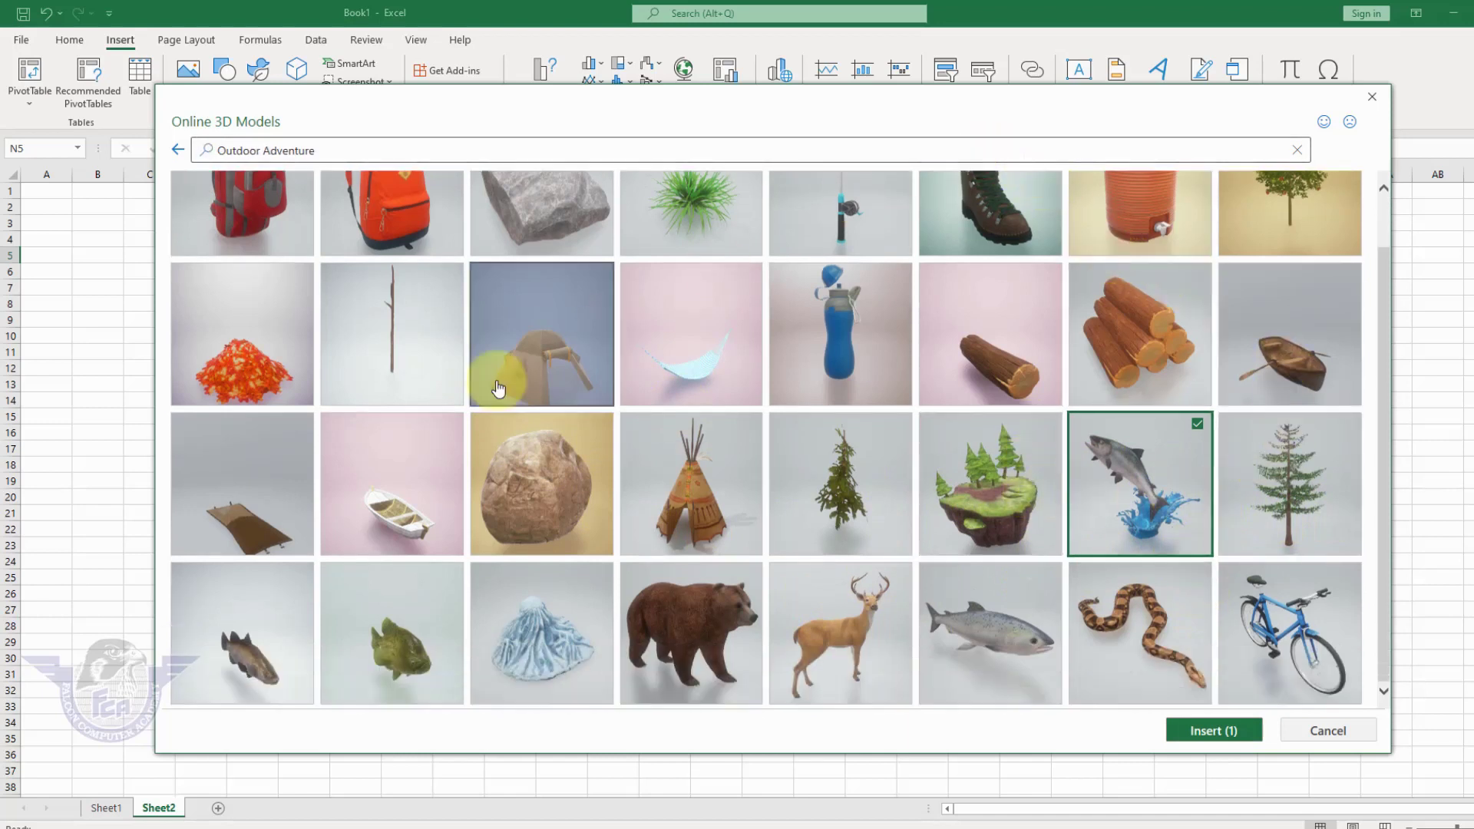
click(390, 509)
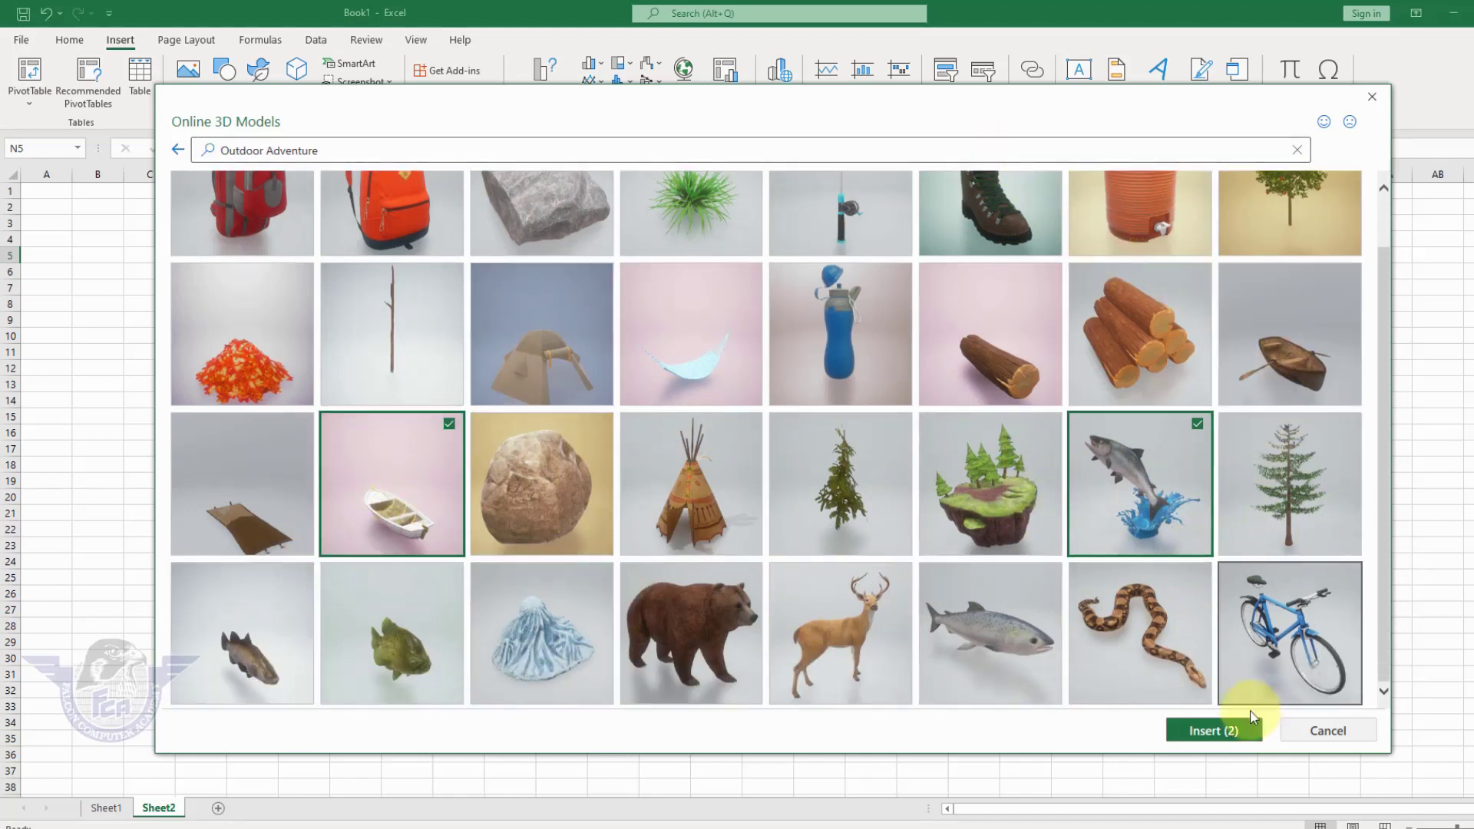
click(423, 487)
click(1102, 634)
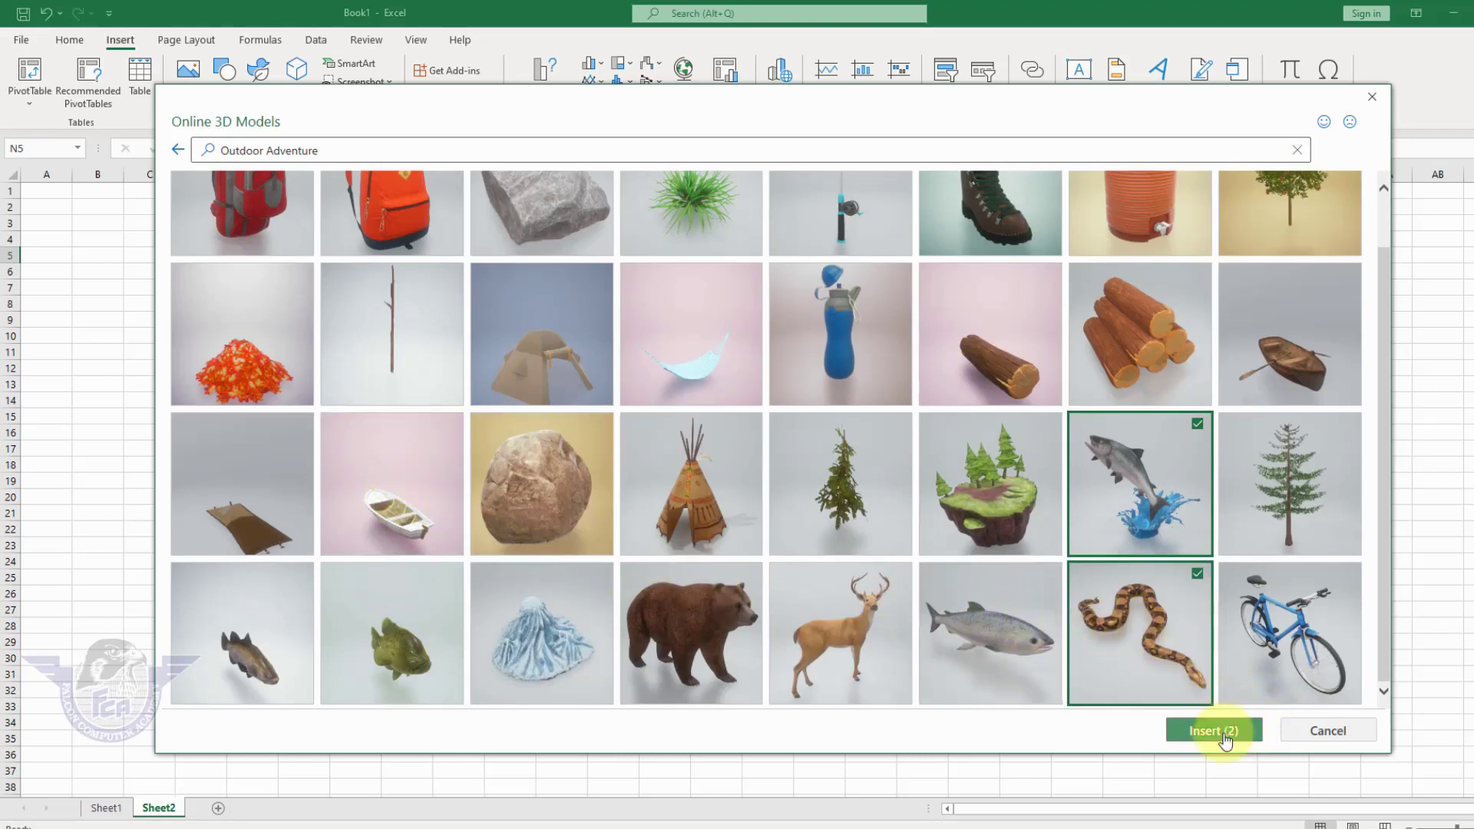
click(1228, 732)
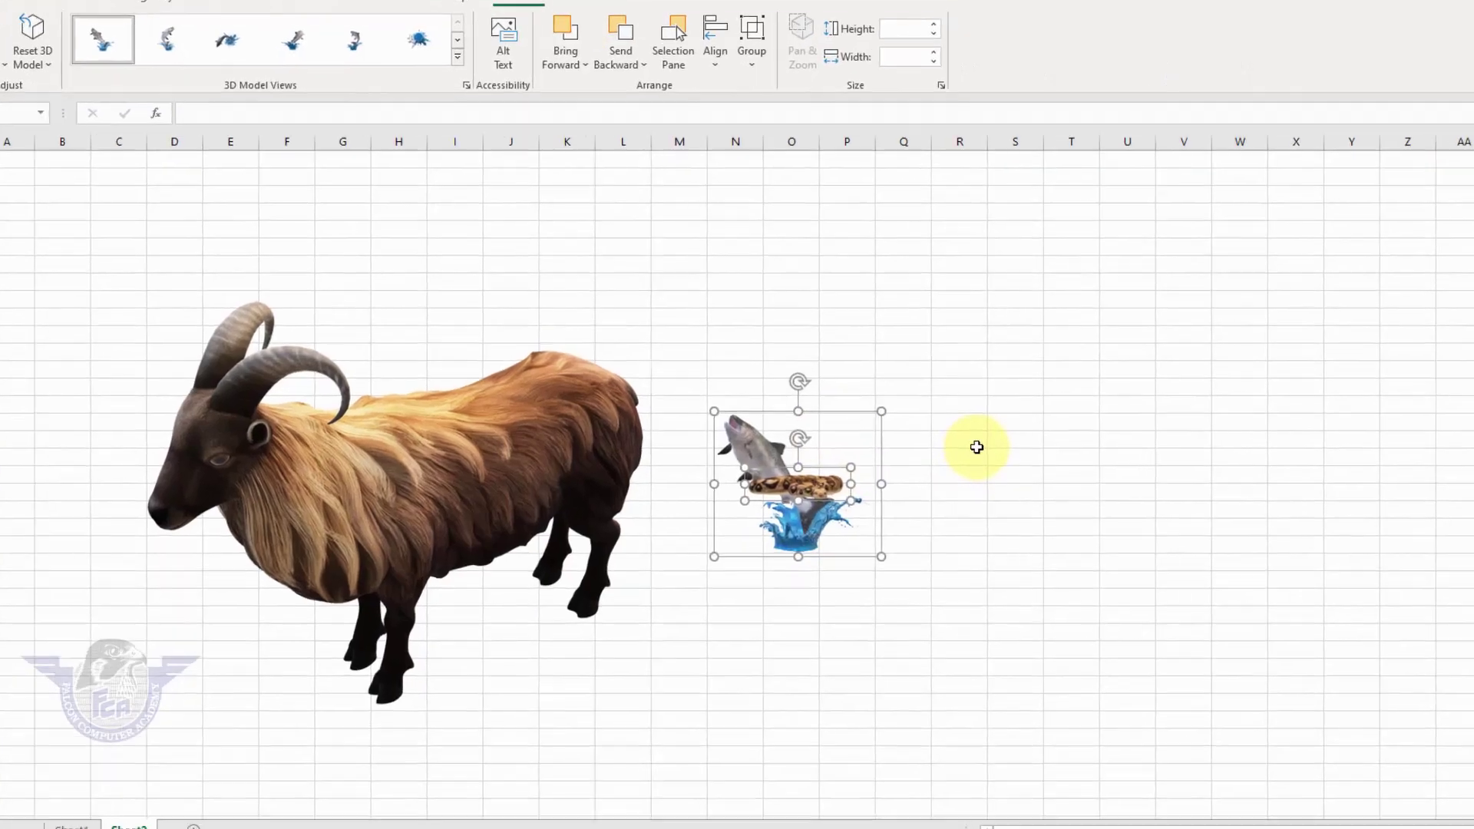
Drag the snake to the upper right, clear of the fish, and rotate it into a stretched-out pose
click(922, 453)
click(1099, 437)
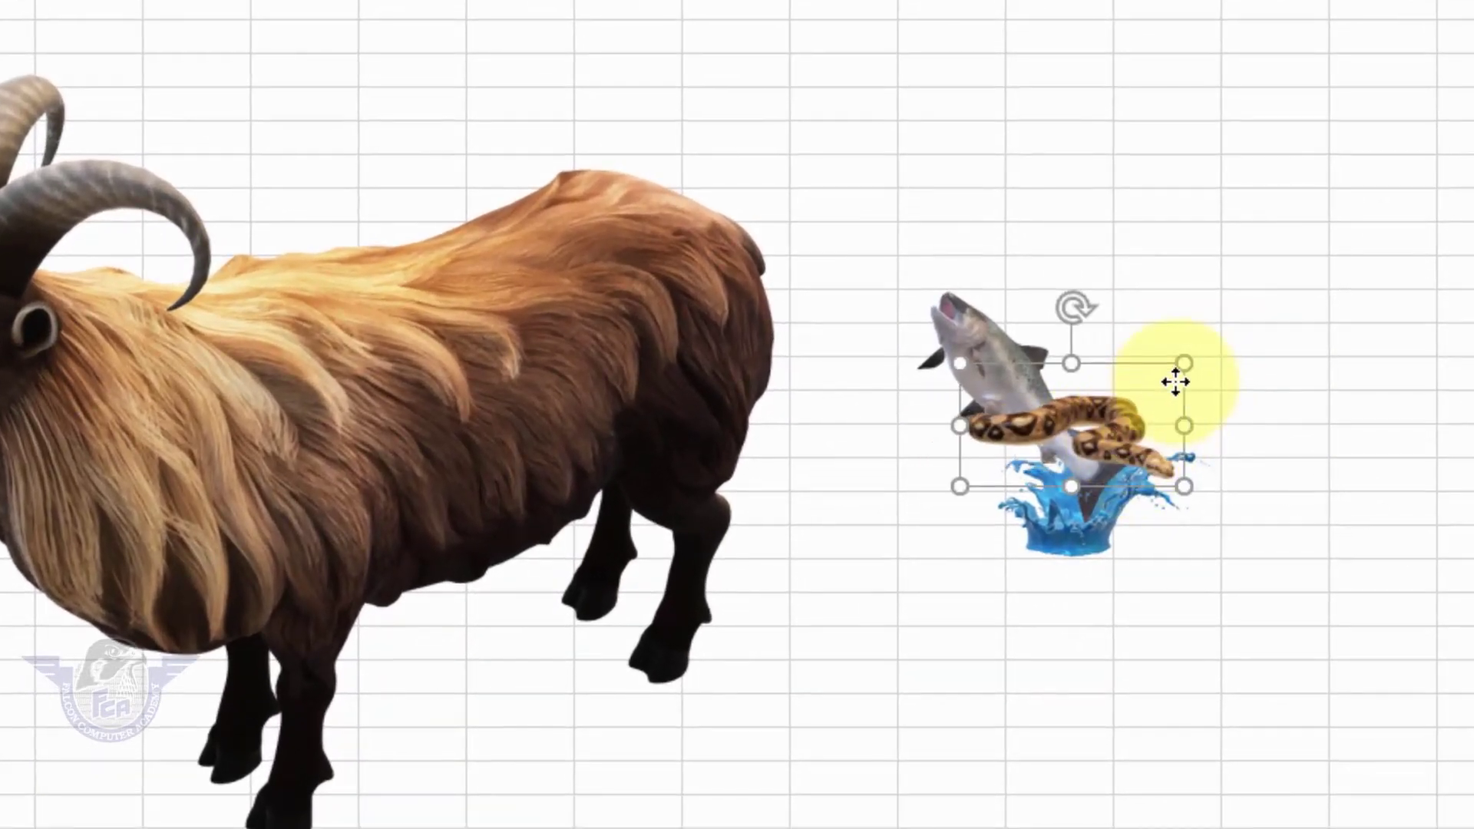
mouse_move(1132, 427)
mouse_down()
mouse_move(901, 440)
mouse_move(464, 757)
mouse_up()
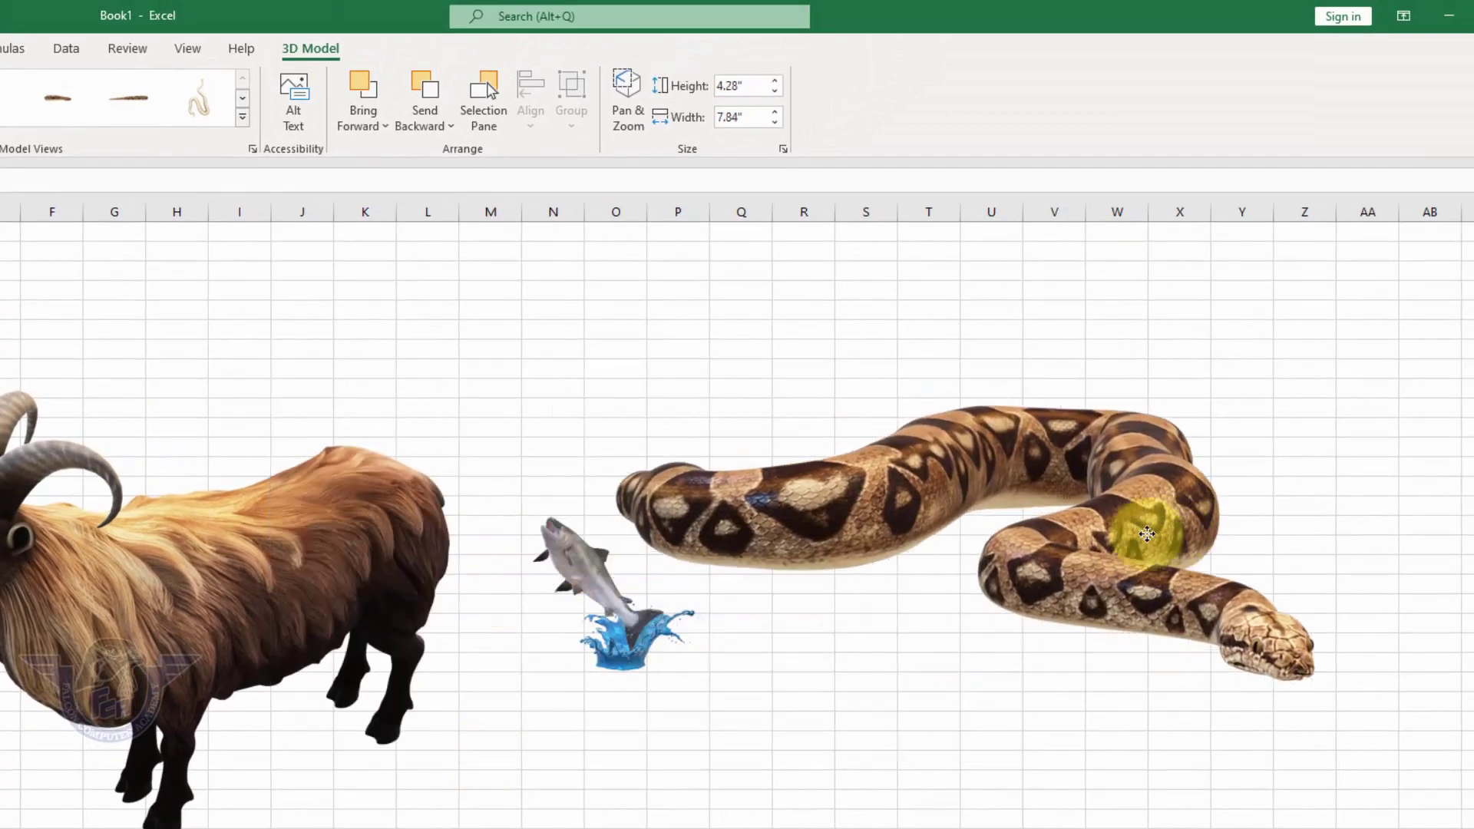
drag(804, 586, 1221, 461)
mouse_move(1055, 451)
mouse_down()
mouse_move(804, 360)
mouse_move(676, 359)
mouse_move(509, 465)
mouse_move(560, 510)
mouse_up()
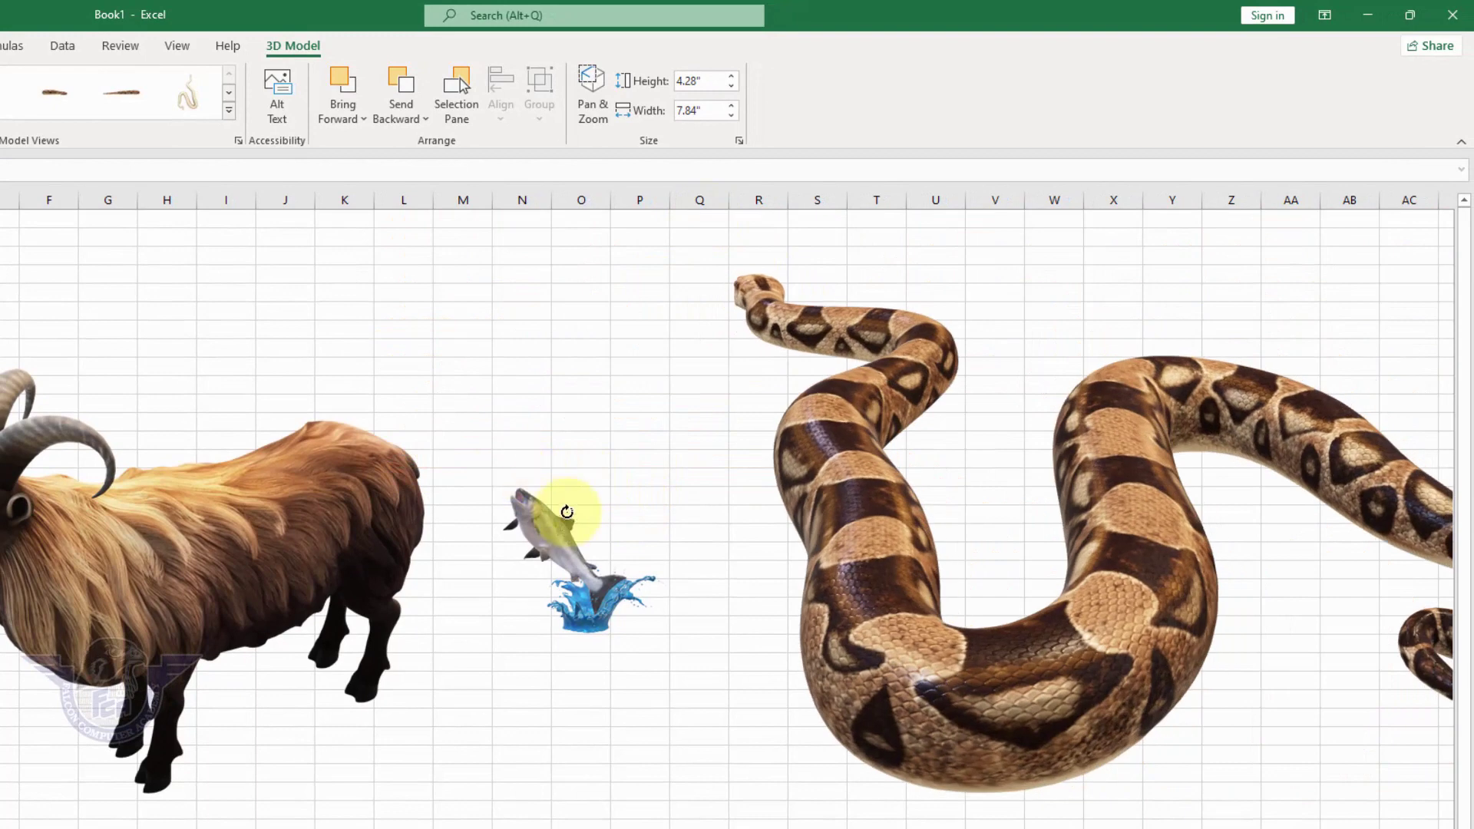
Enlarge the salmon to 3.24" by 4.65" and tilt it into a sideways, more horizontal dive
click(559, 522)
mouse_move(672, 497)
mouse_down()
mouse_move(553, 514)
mouse_move(619, 445)
mouse_up()
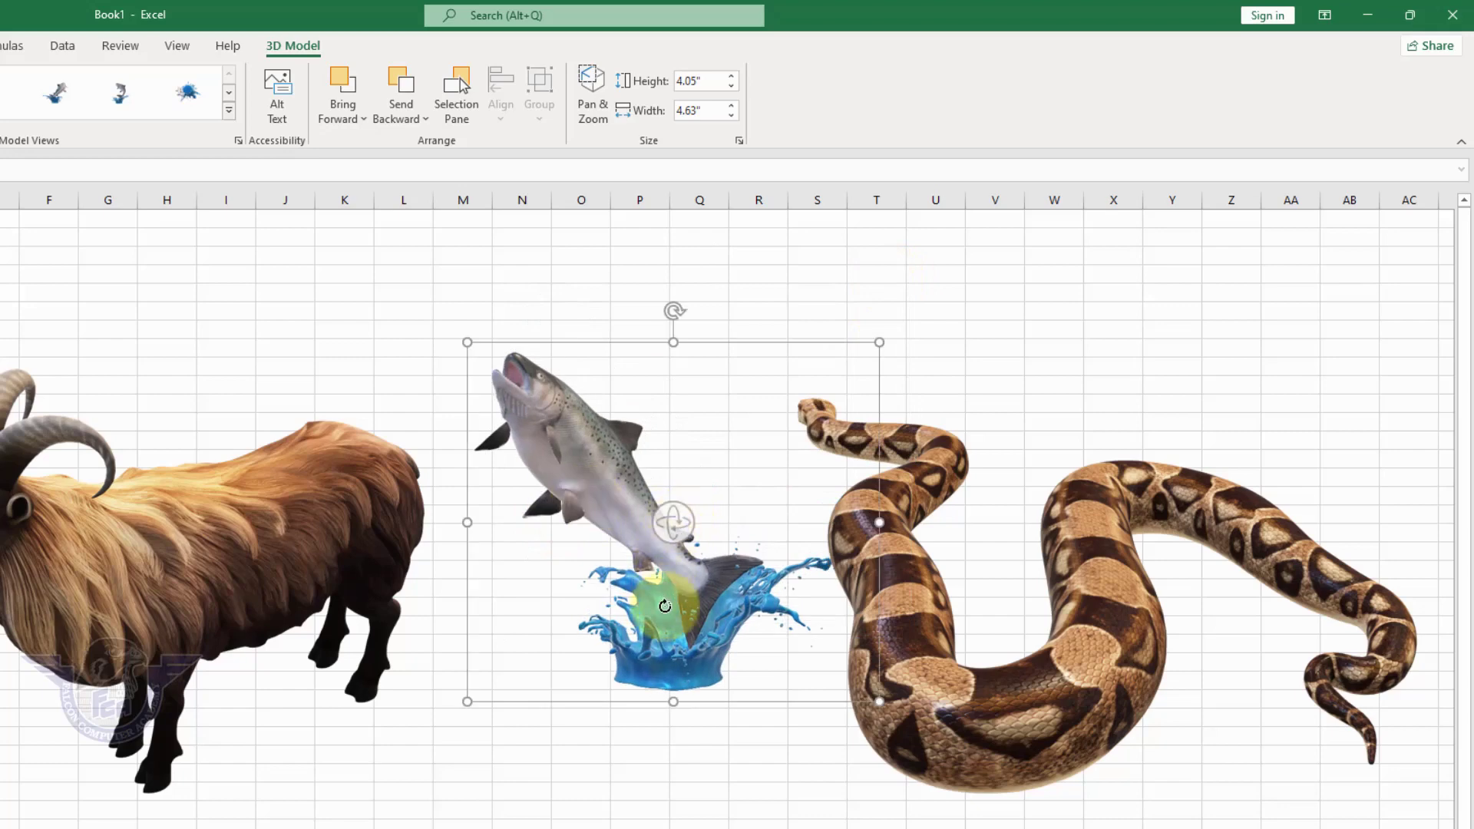
mouse_move(679, 523)
mouse_down()
mouse_move(639, 699)
mouse_move(883, 609)
mouse_move(921, 609)
mouse_move(944, 691)
mouse_move(993, 687)
mouse_move(701, 707)
mouse_move(717, 770)
mouse_up()
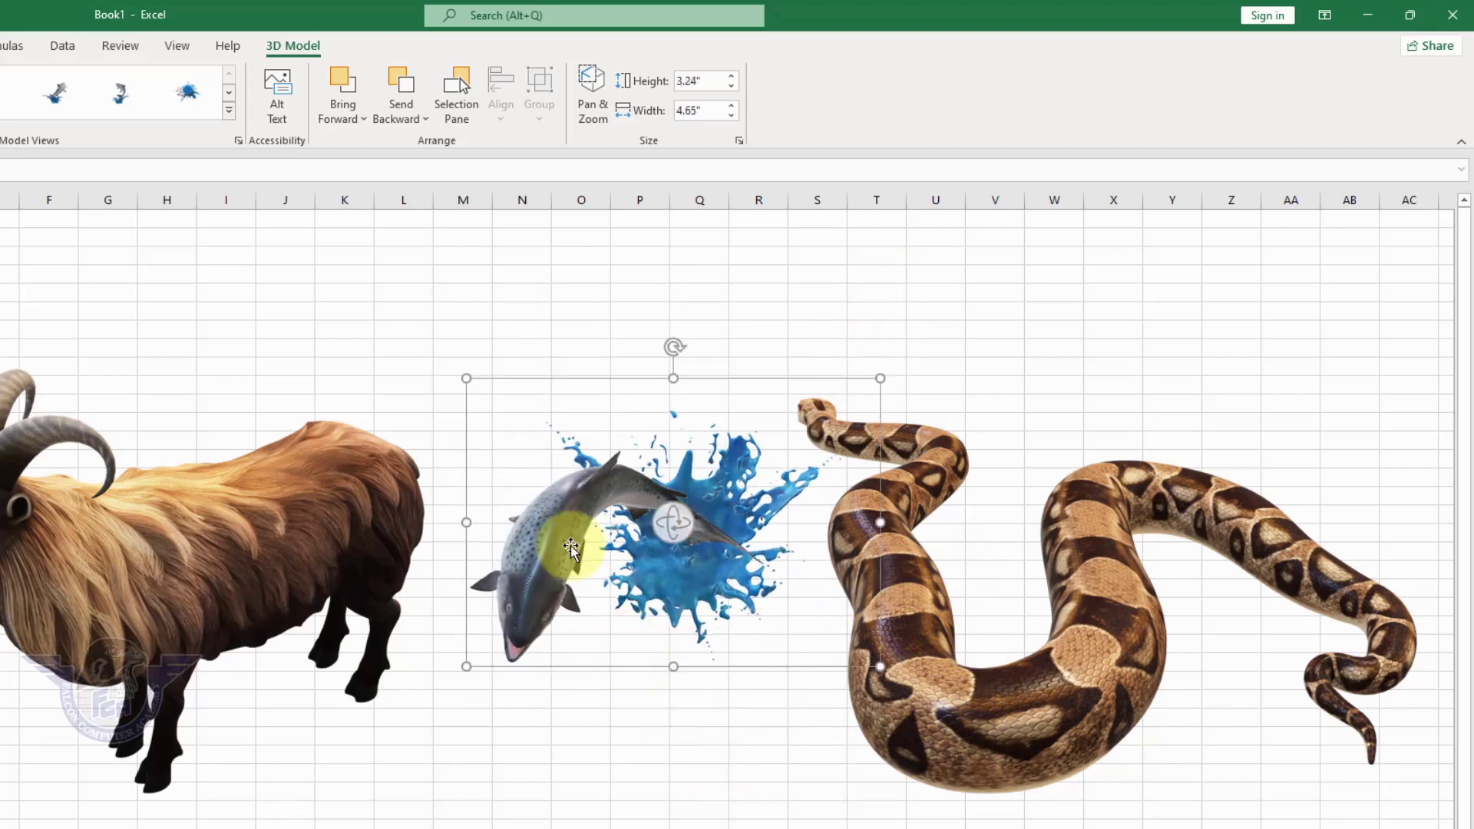
mouse_move(560, 553)
mouse_down()
mouse_move(579, 582)
mouse_move(682, 555)
mouse_up()
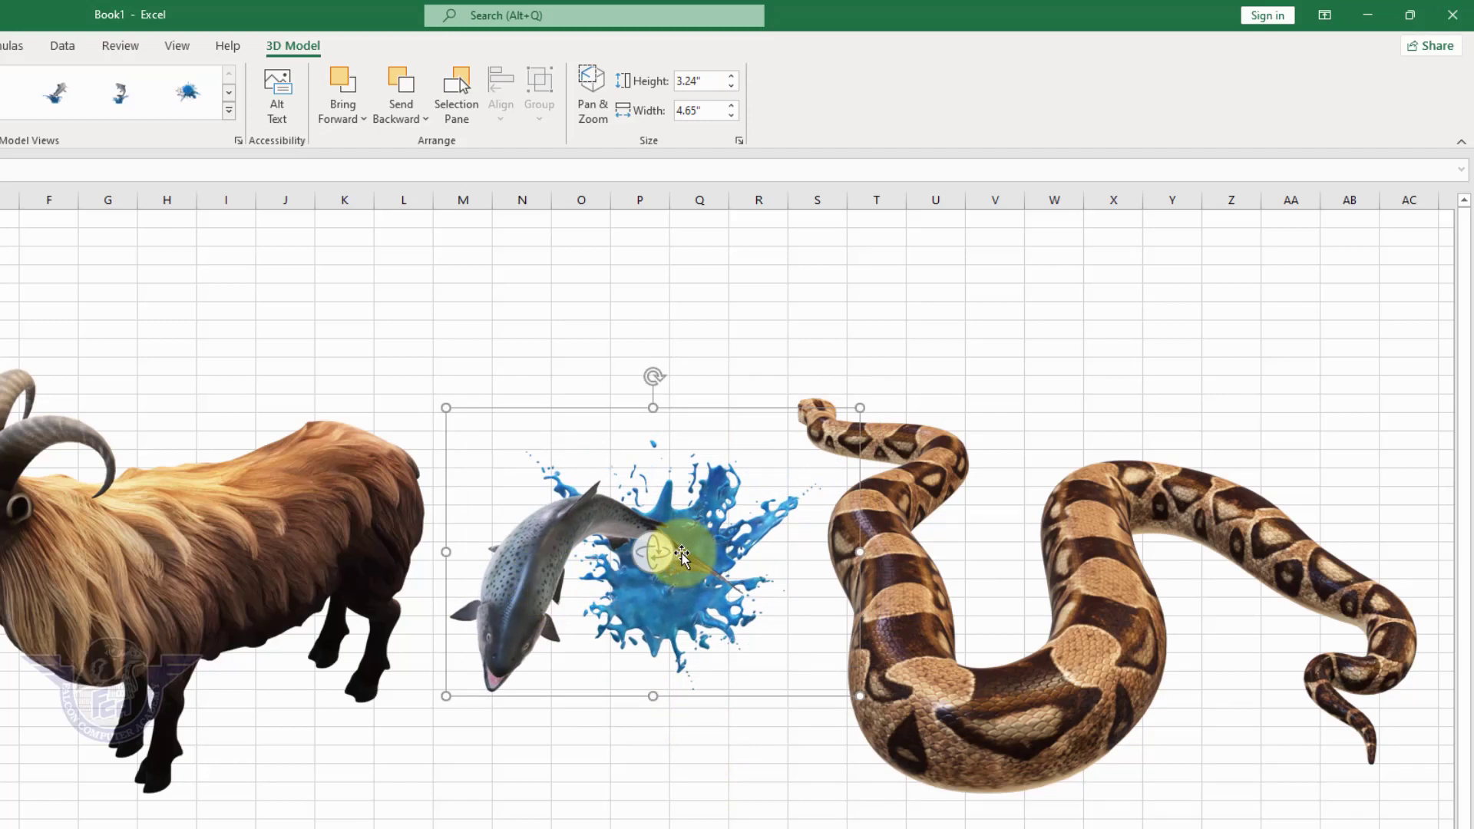
Overlap the fish on the snake, send it behind the snake, then move it left to column N
key(Escape)
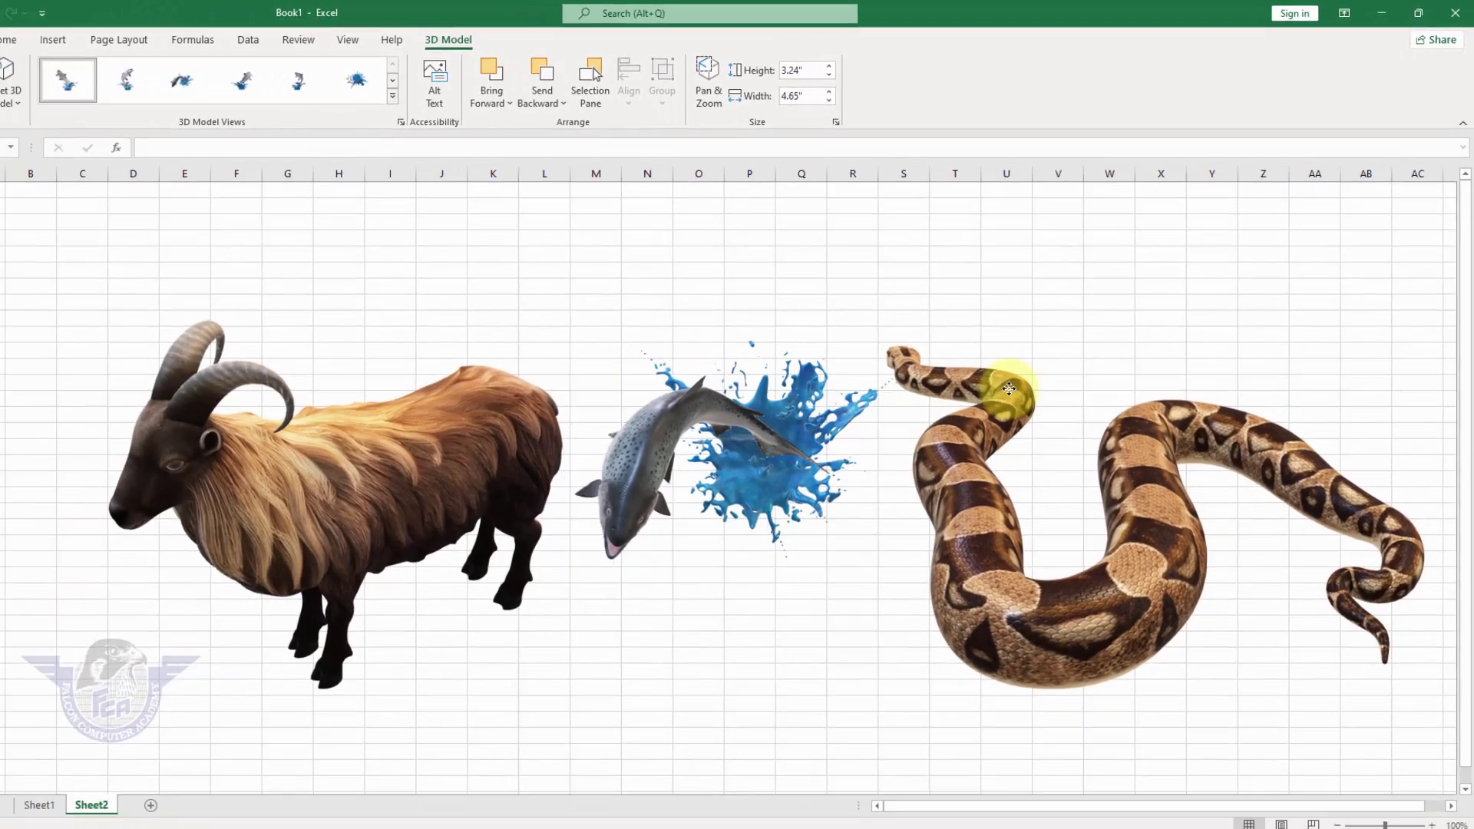
drag(668, 457, 860, 404)
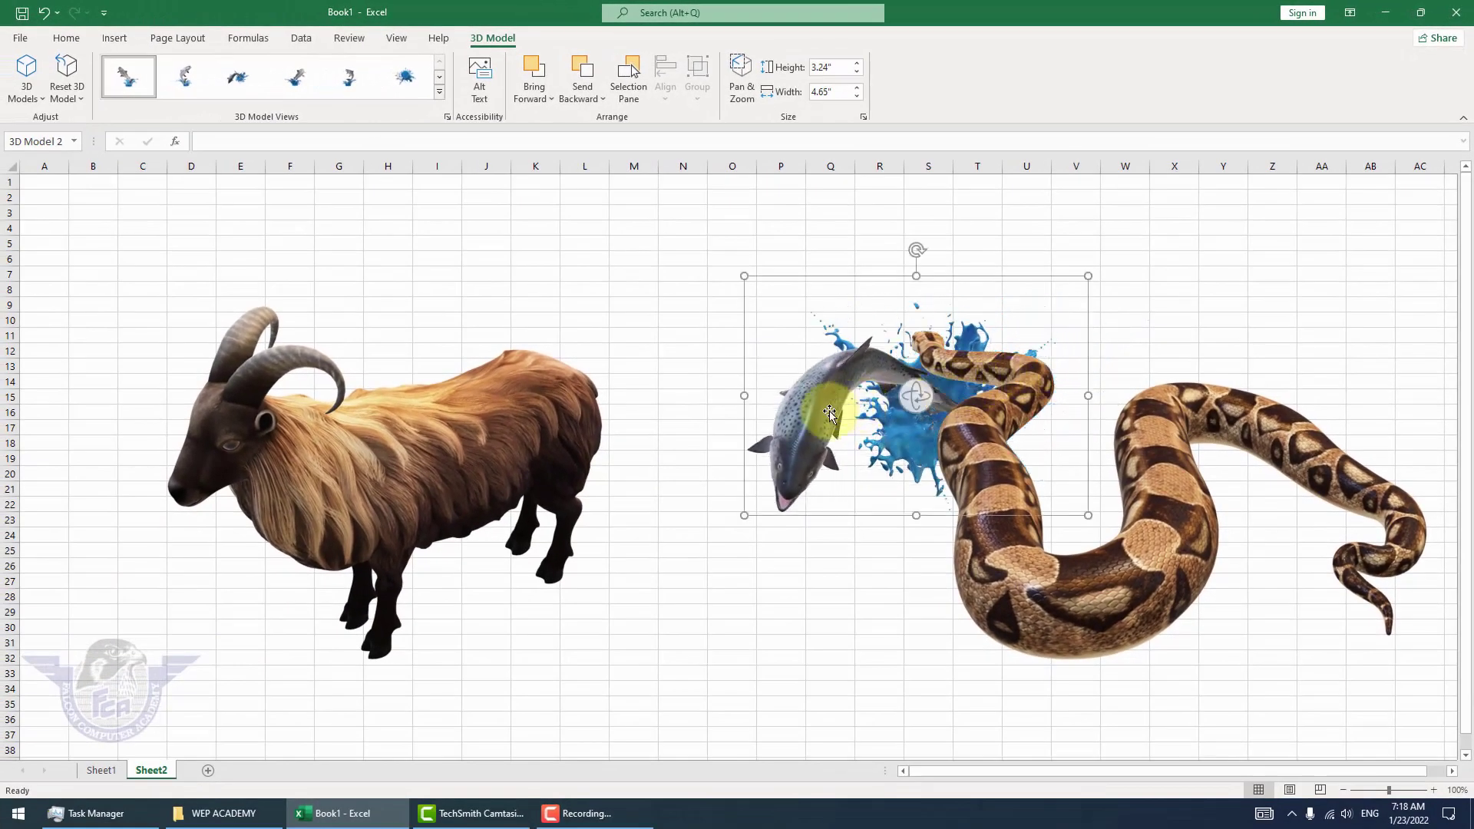
drag(802, 419, 831, 423)
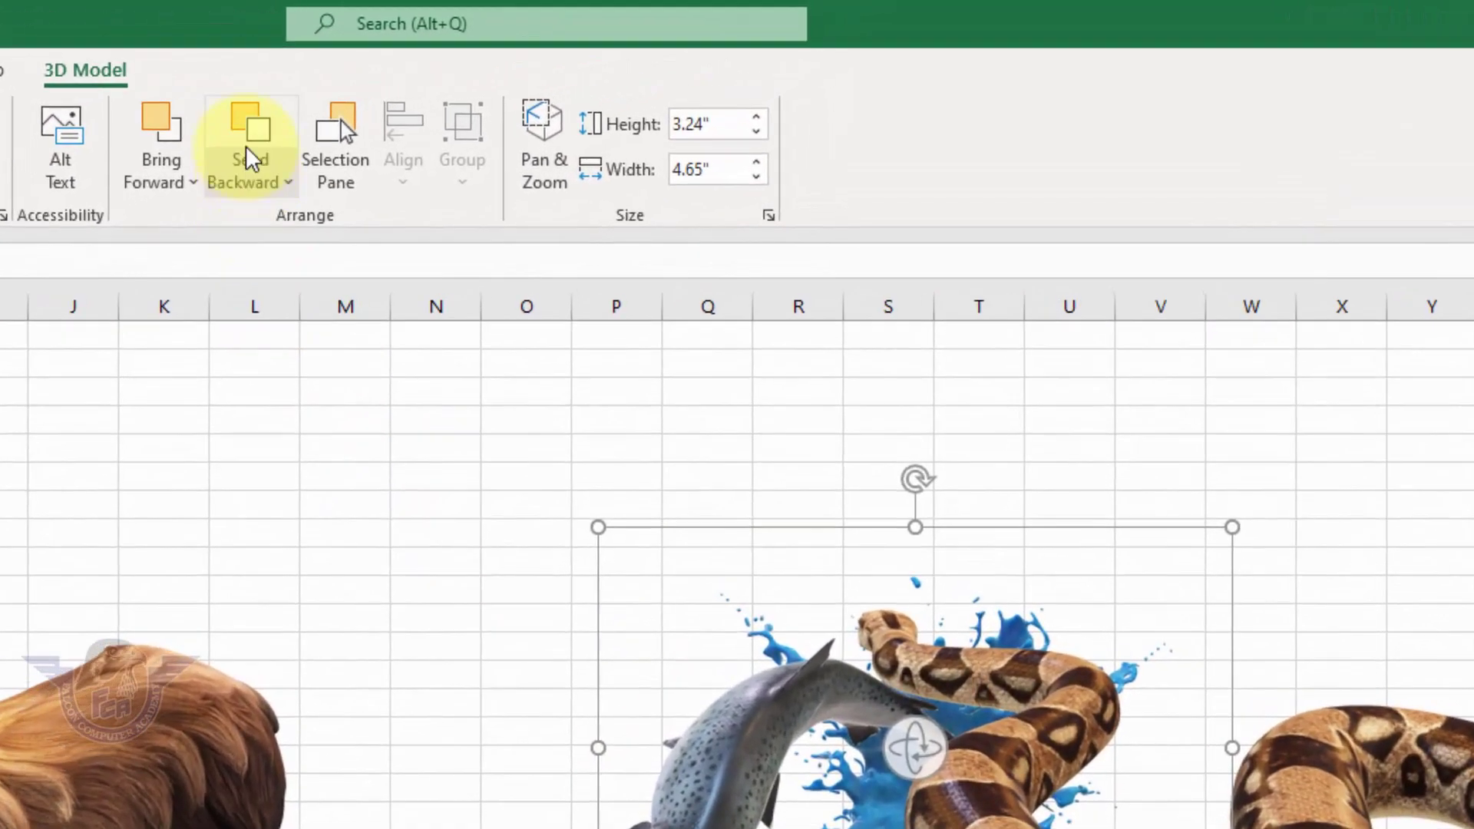
click(539, 77)
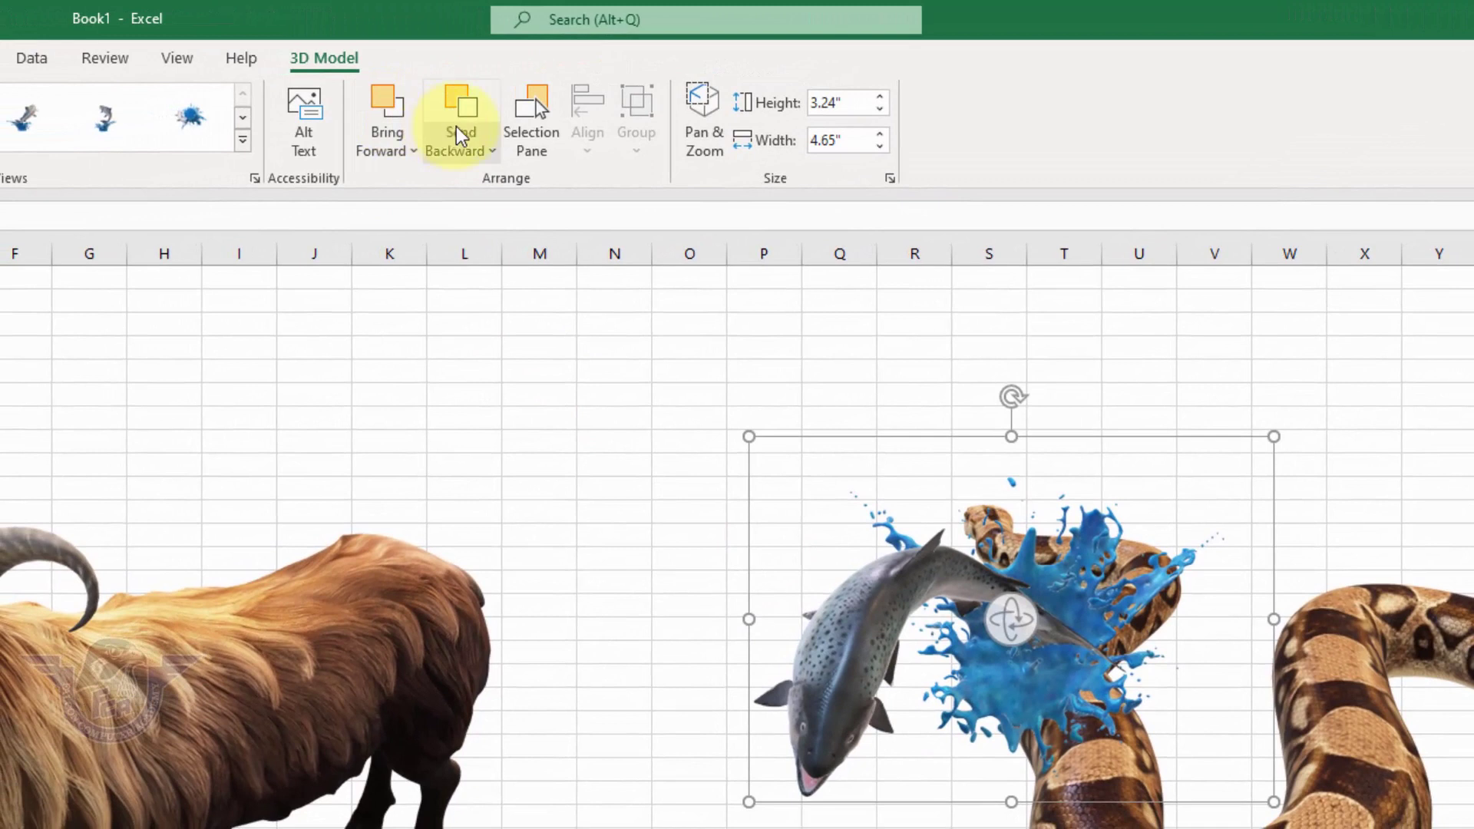
click(463, 123)
mouse_move(873, 593)
mouse_down()
mouse_move(670, 593)
mouse_move(623, 634)
mouse_up()
In the Selection pane, hide and reshow 3D Models 3, 2 and 1, then select the goat
click(532, 138)
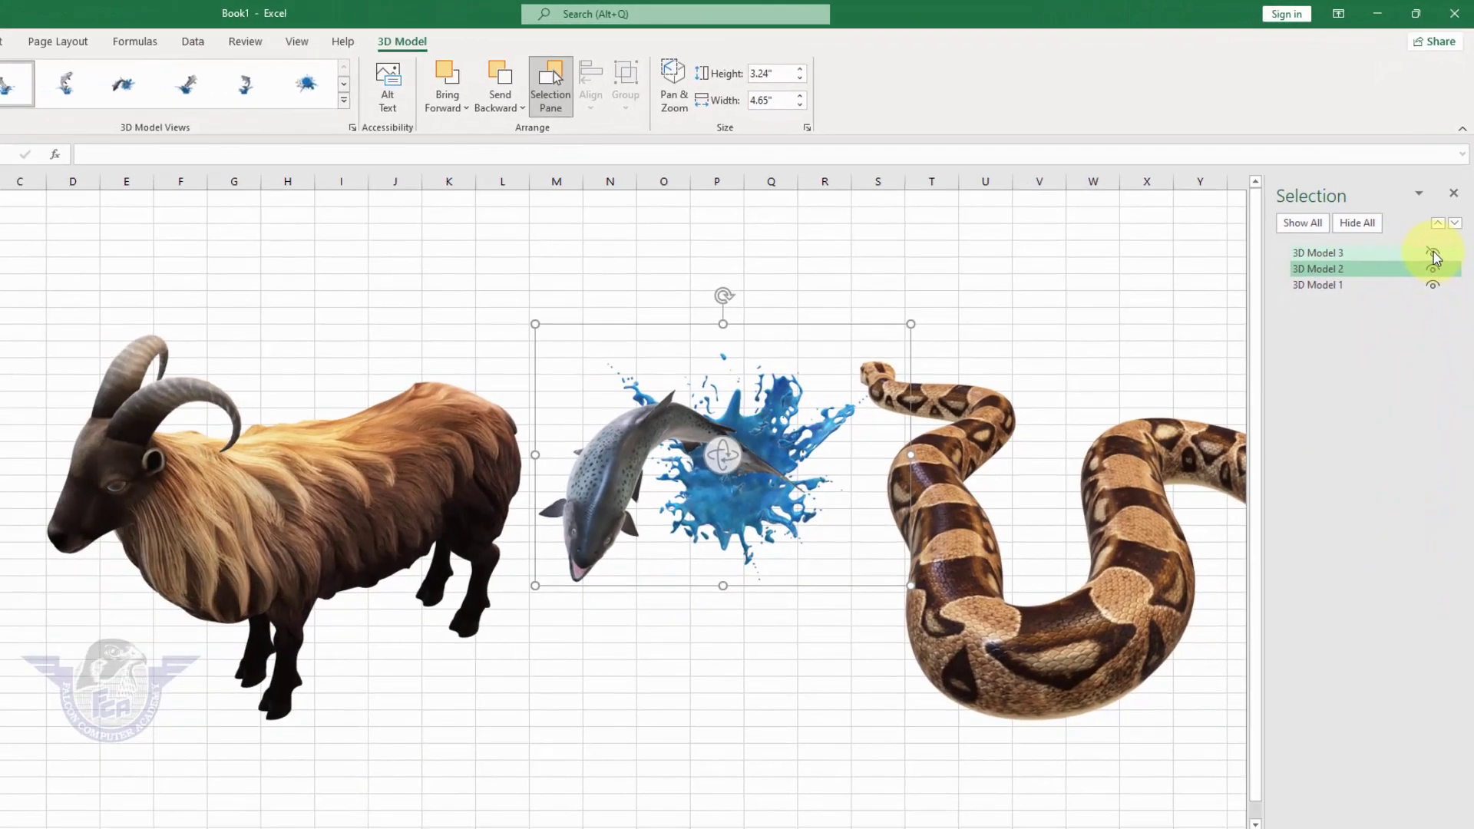
click(1433, 253)
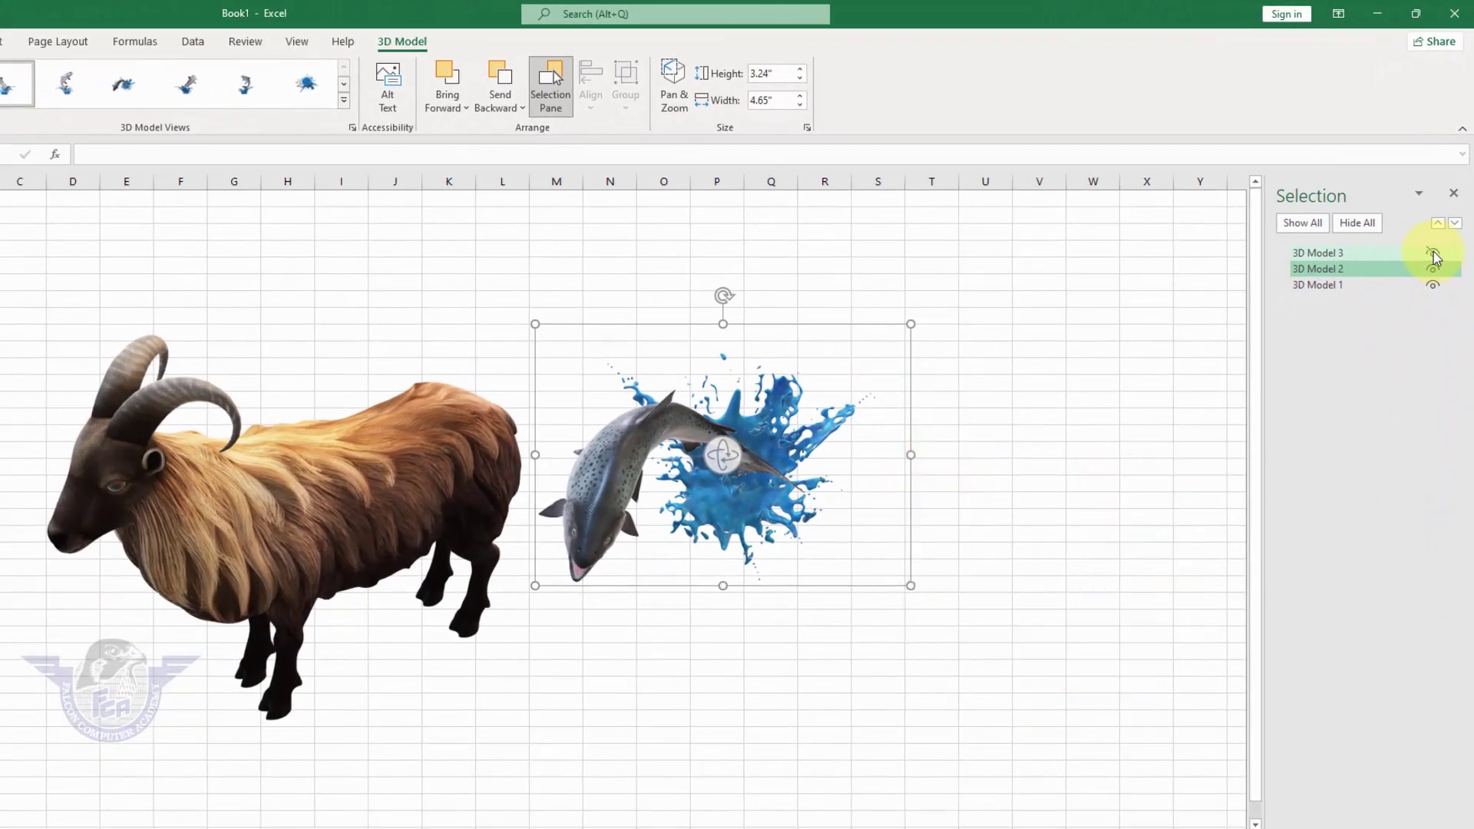
click(1433, 252)
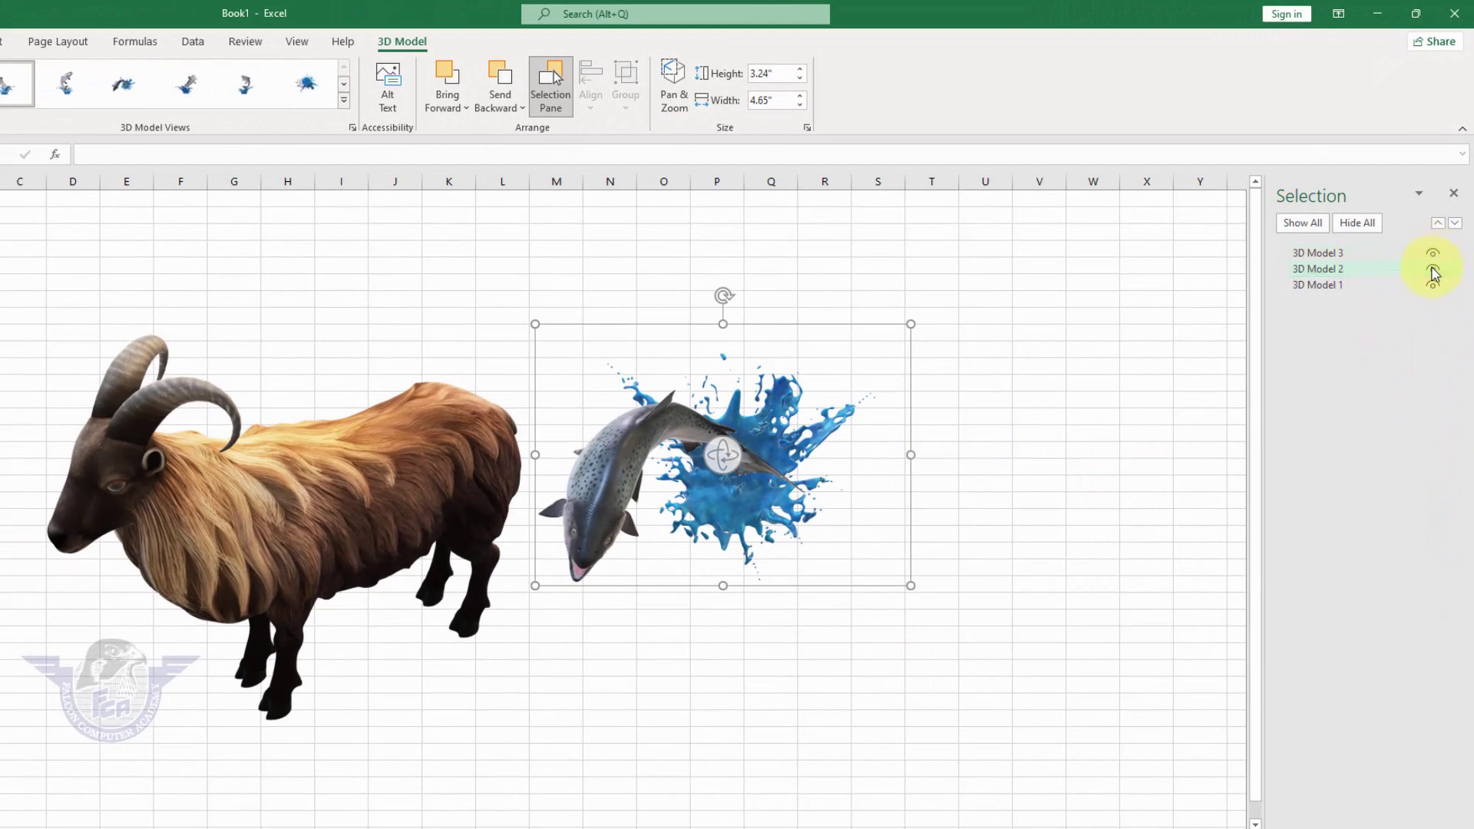
click(1433, 269)
click(1433, 269)
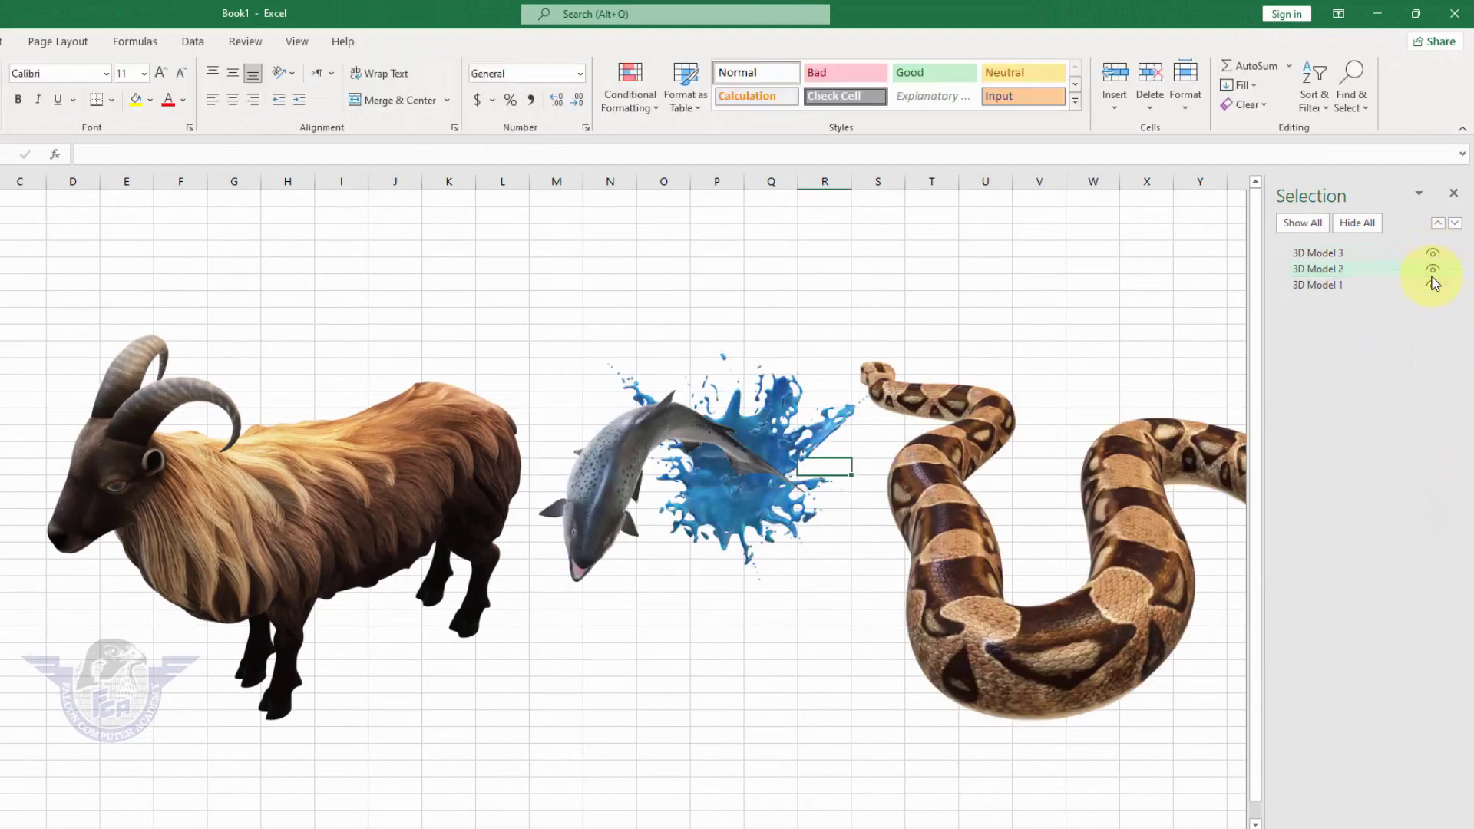
click(1432, 286)
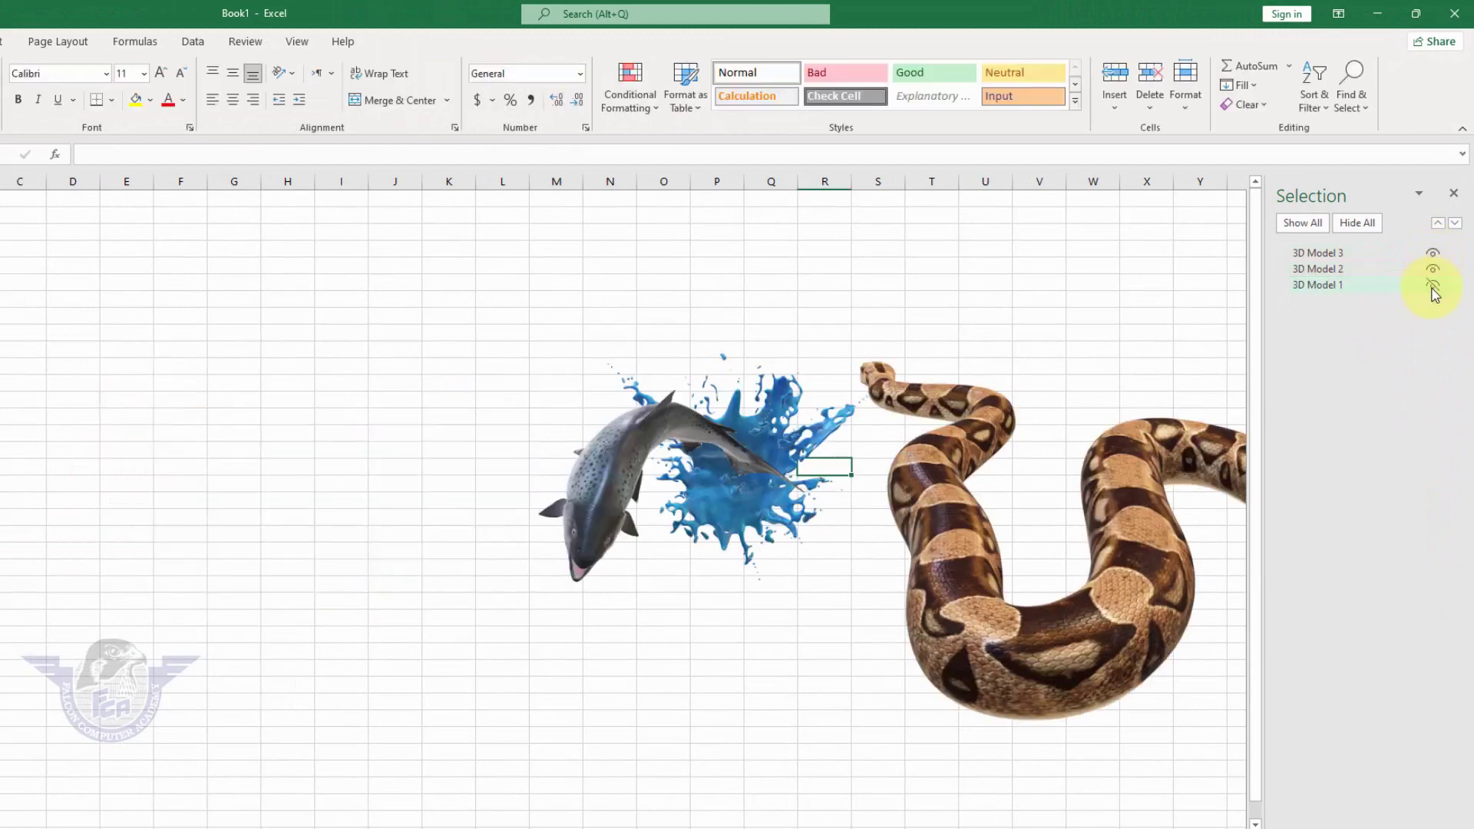
click(1433, 286)
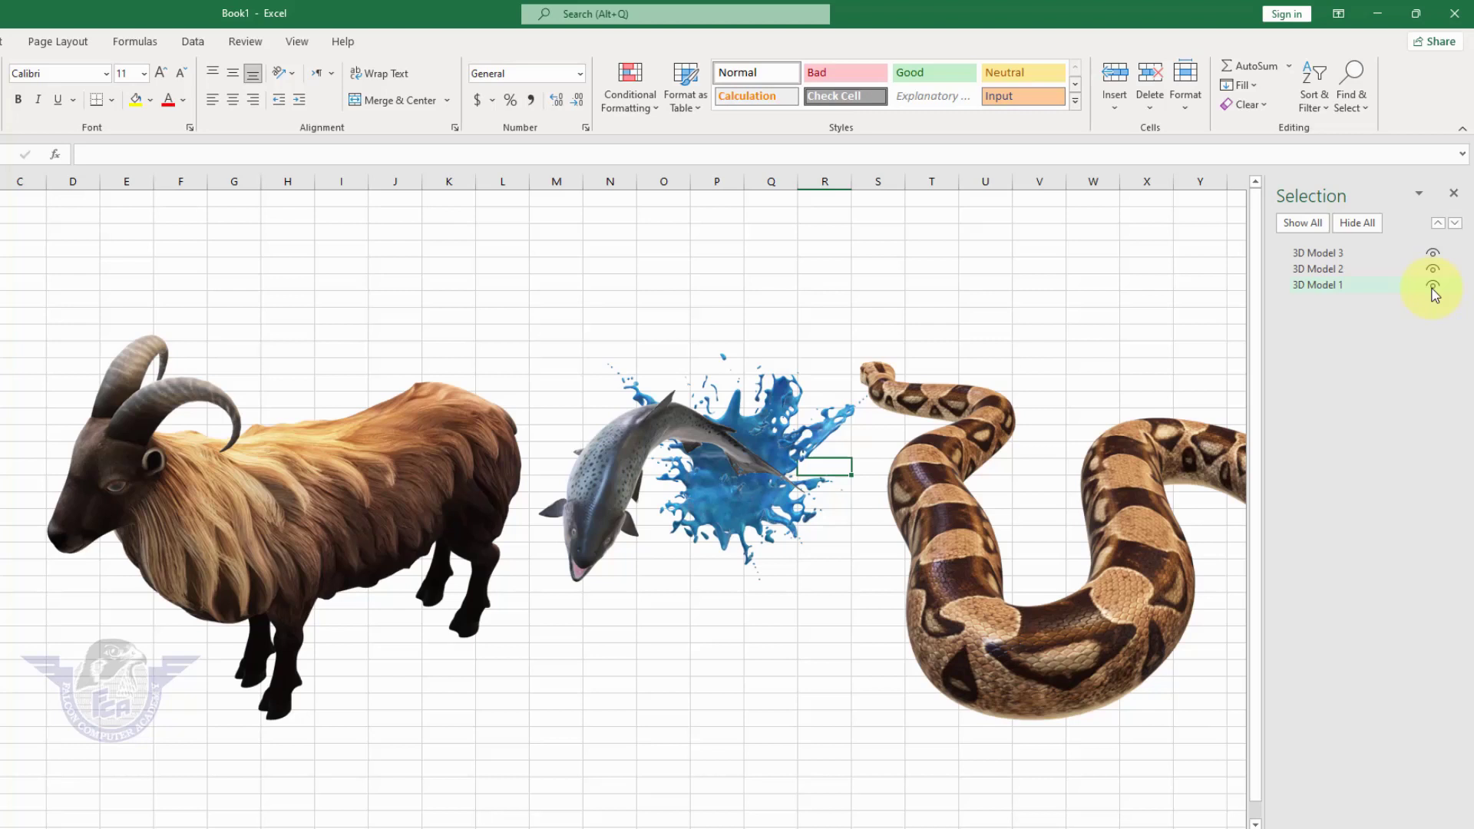
click(418, 448)
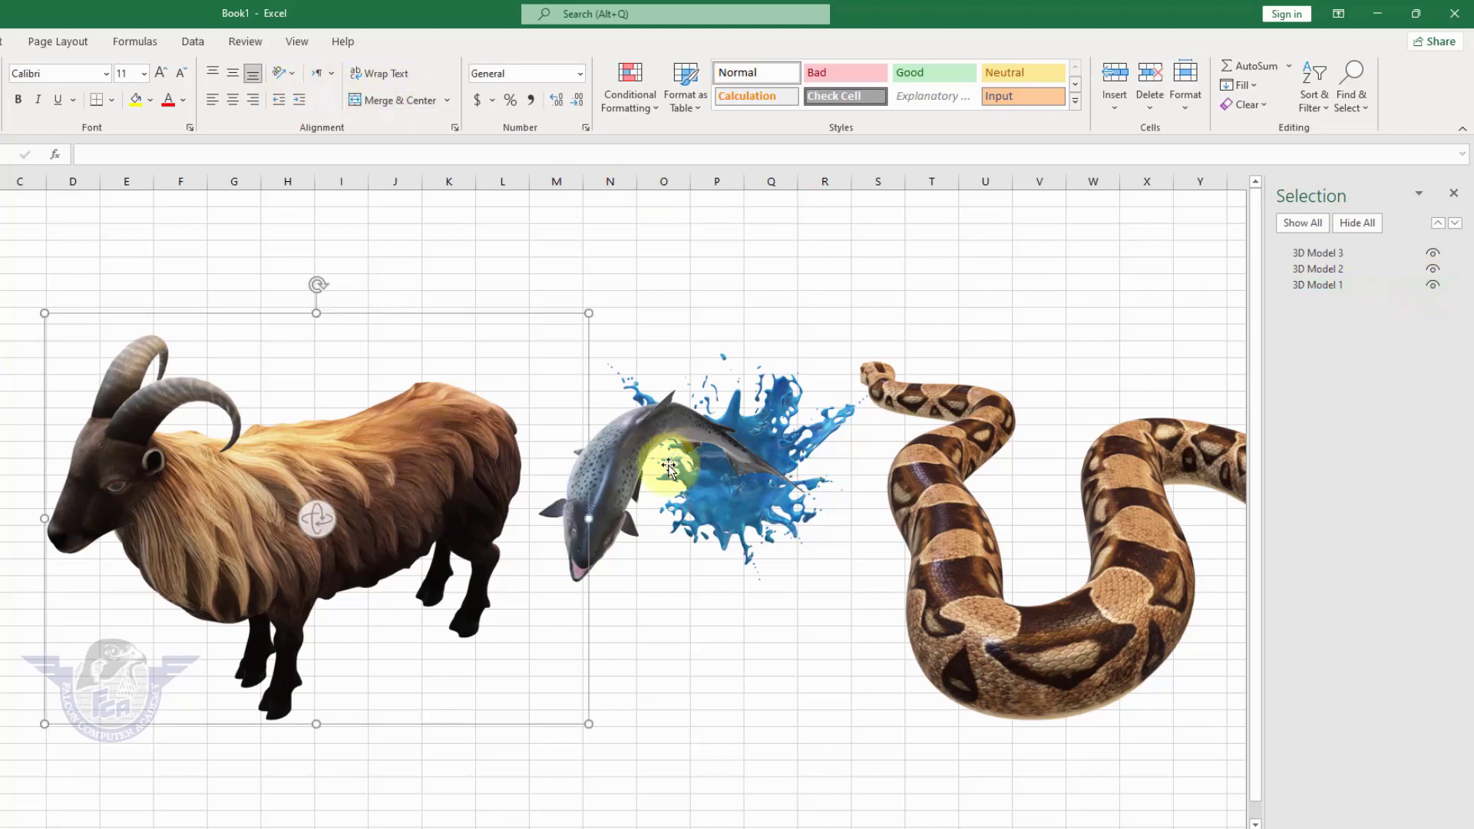